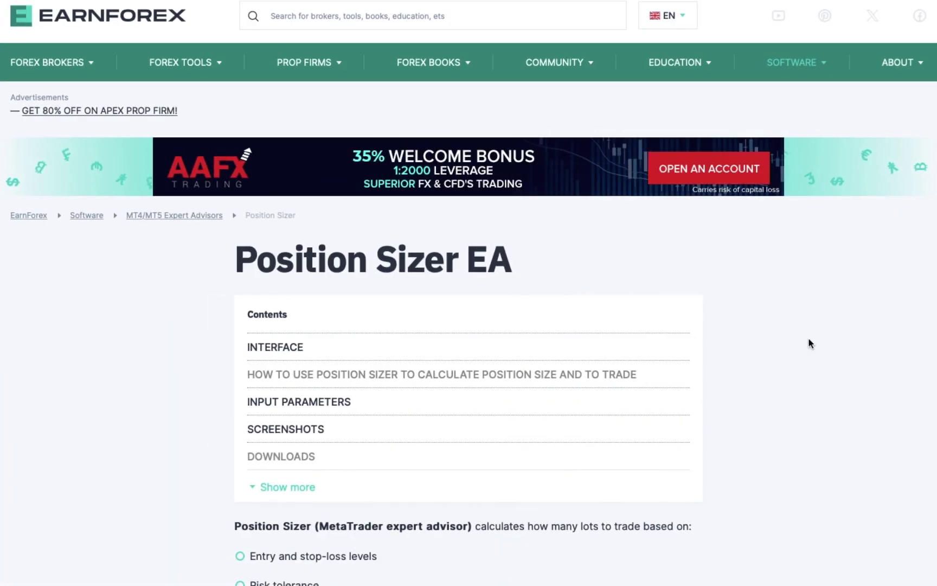
pyautogui.moveTo(559, 265); pyautogui.dragTo(232, 266)
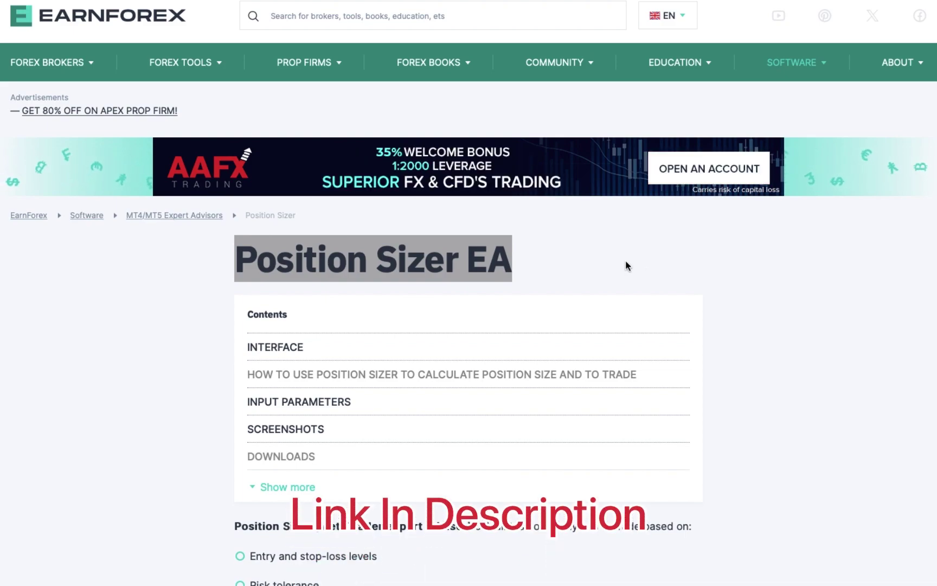
pyautogui.click(625, 262)
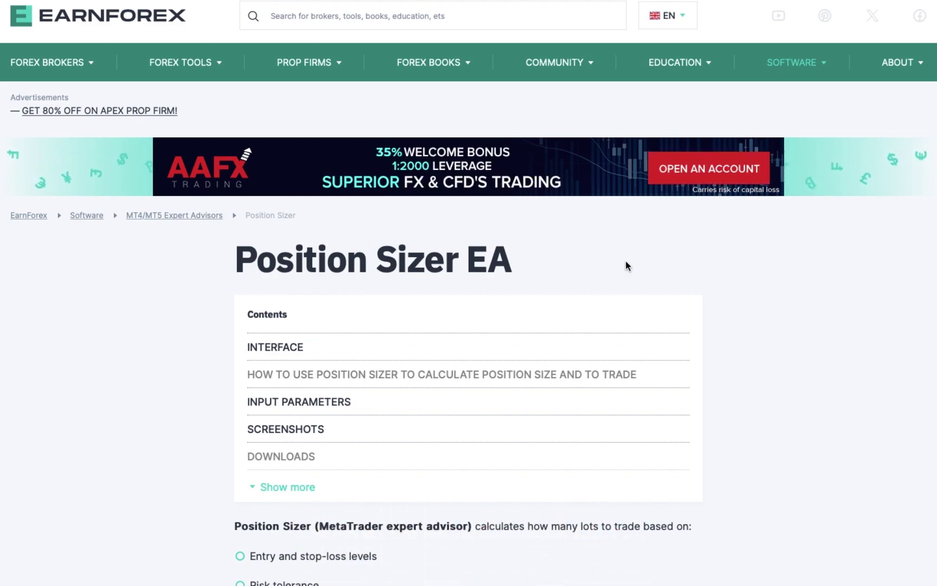
pyautogui.scroll(-2, 601, 237)
pyautogui.scroll(1, 600, 237)
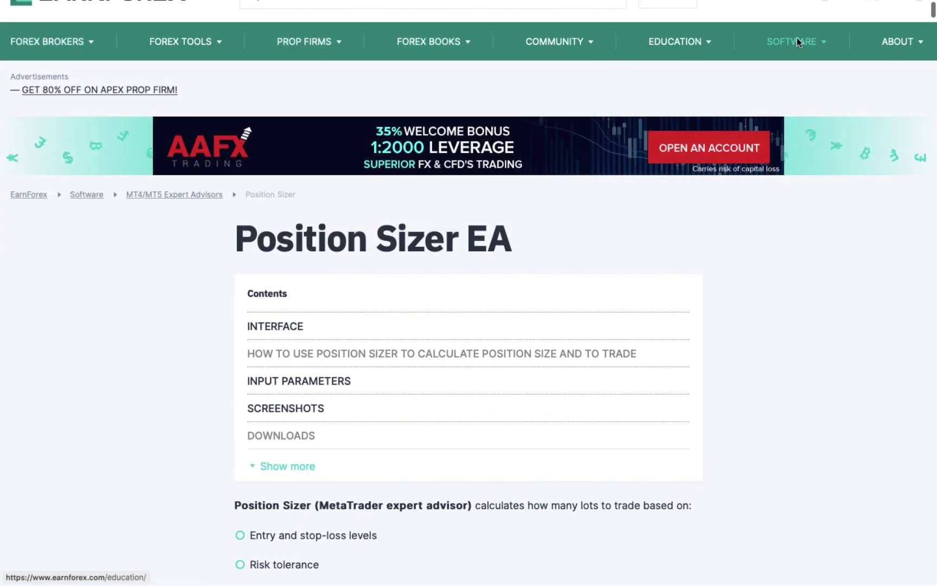
pyautogui.scroll(-6, 736, 248)
pyautogui.scroll(3, 735, 248)
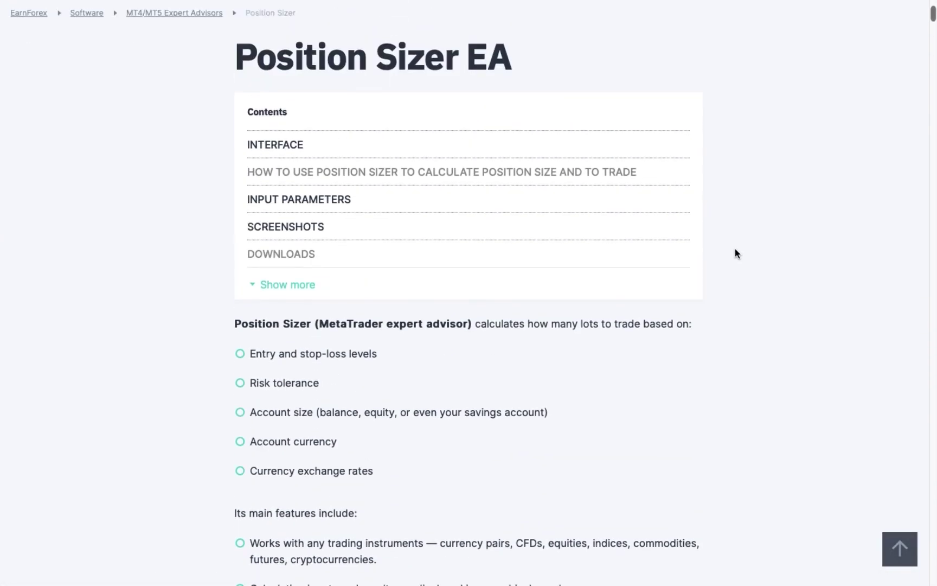
pyautogui.scroll(4, 736, 250)
pyautogui.scroll(-2, 736, 250)
pyautogui.scroll(2, 735, 250)
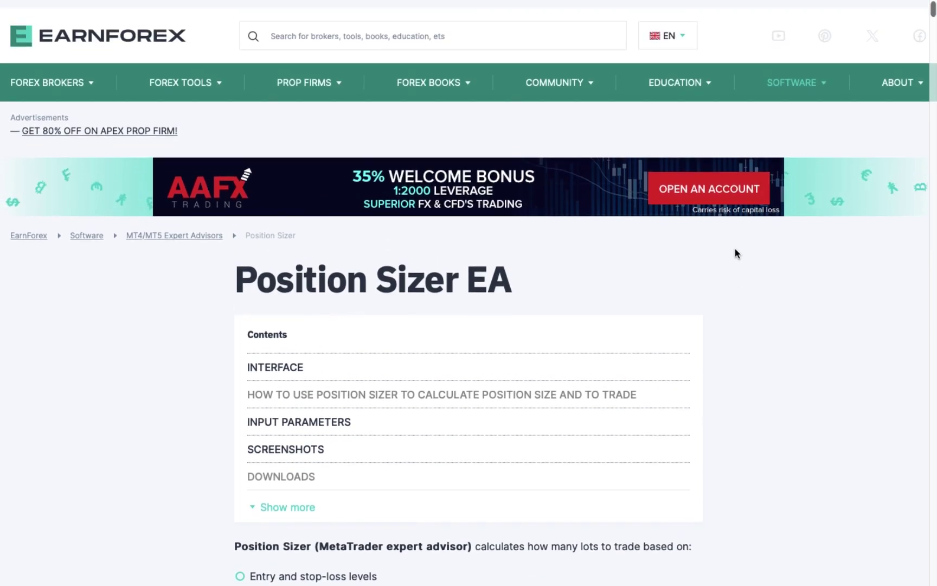
pyautogui.scroll(-5, 735, 252)
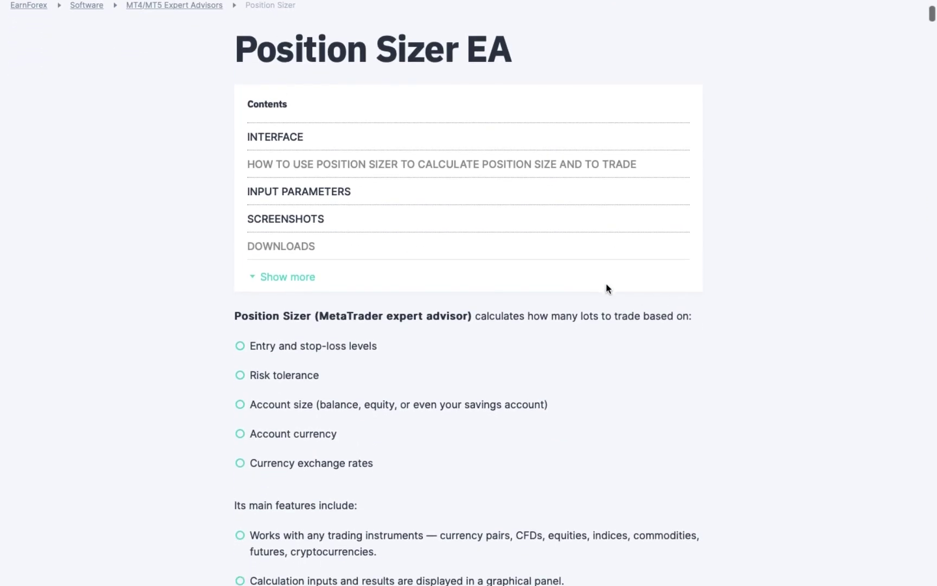
pyautogui.scroll(-1, 605, 282)
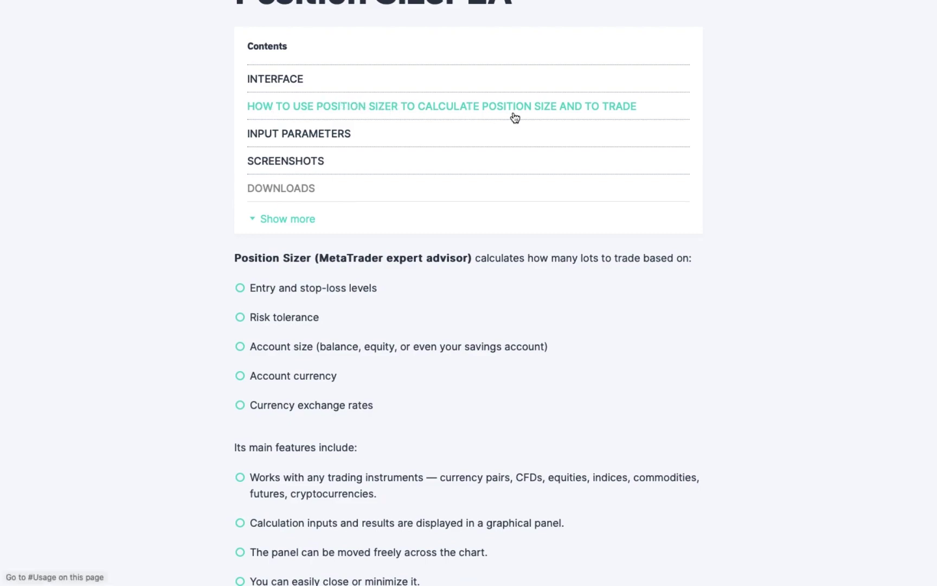
pyautogui.click(623, 117)
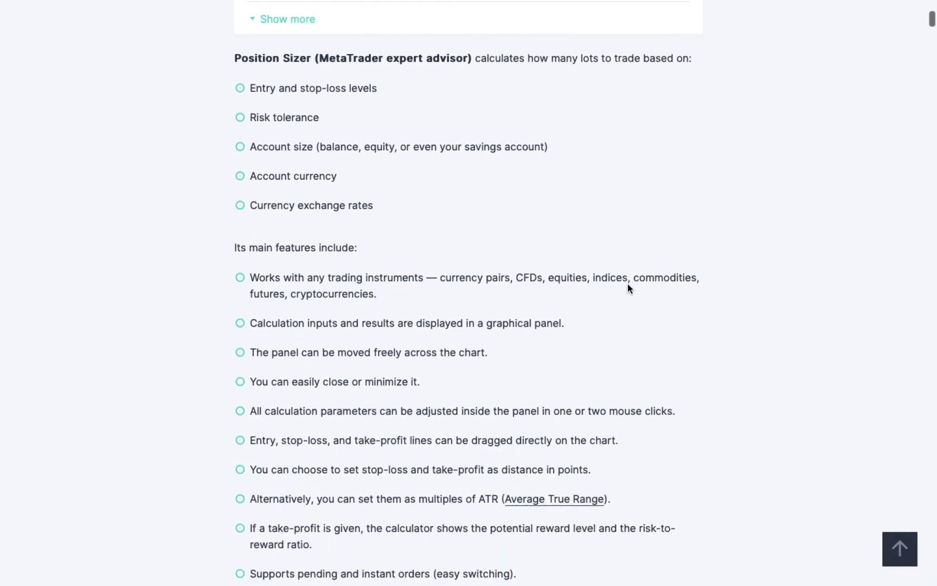
pyautogui.scroll(8, 627, 288)
pyautogui.scroll(1, 627, 284)
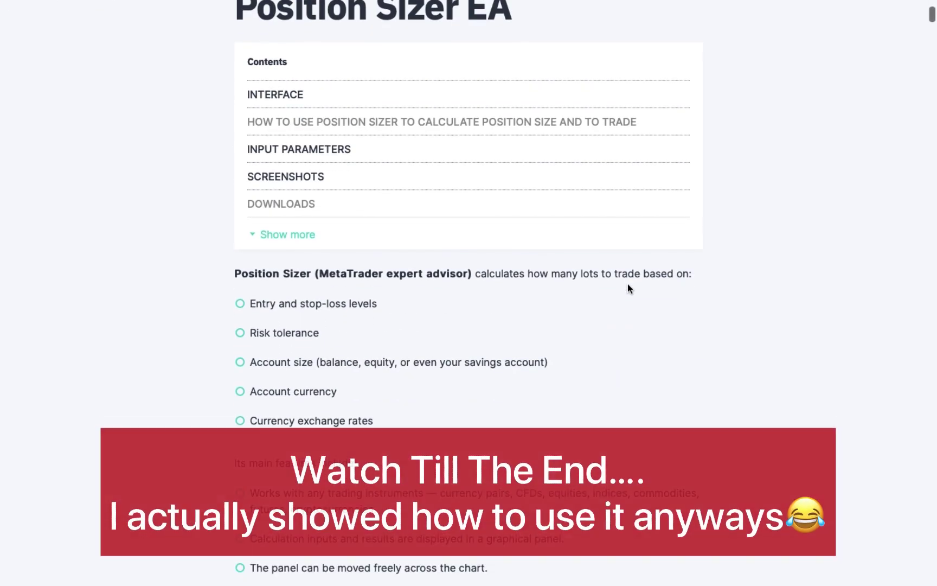
pyautogui.scroll(-12, 627, 283)
pyautogui.scroll(10, 627, 273)
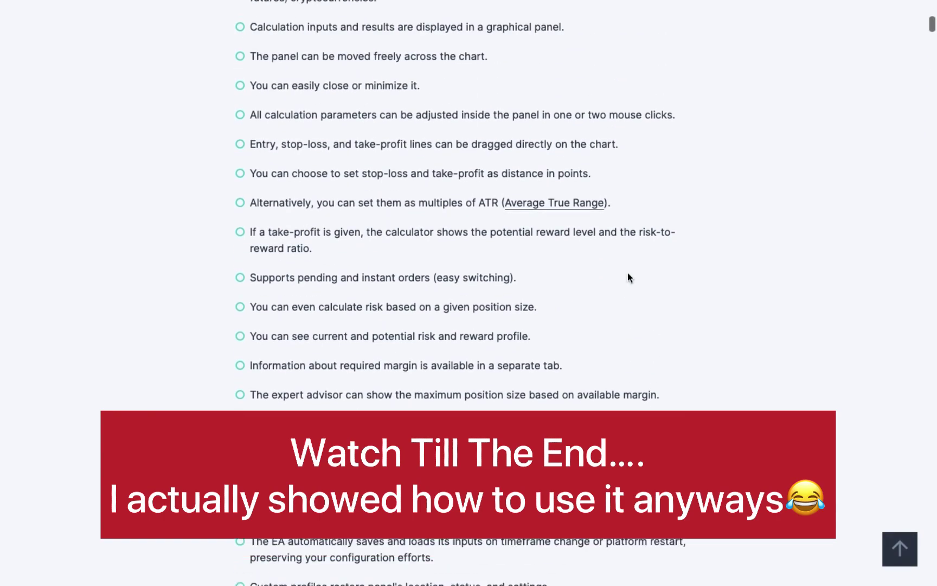
pyautogui.scroll(1, 628, 277)
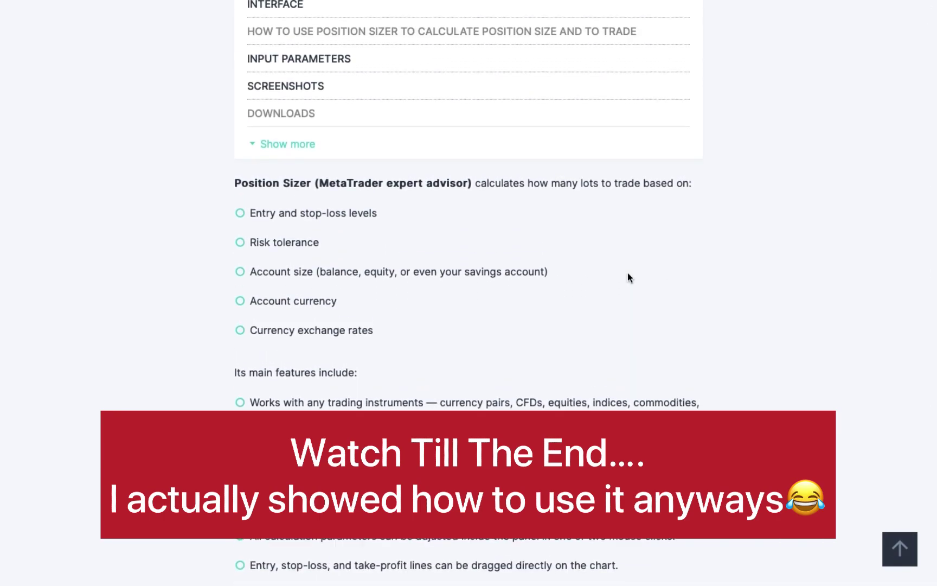
pyautogui.scroll(-4, 628, 273)
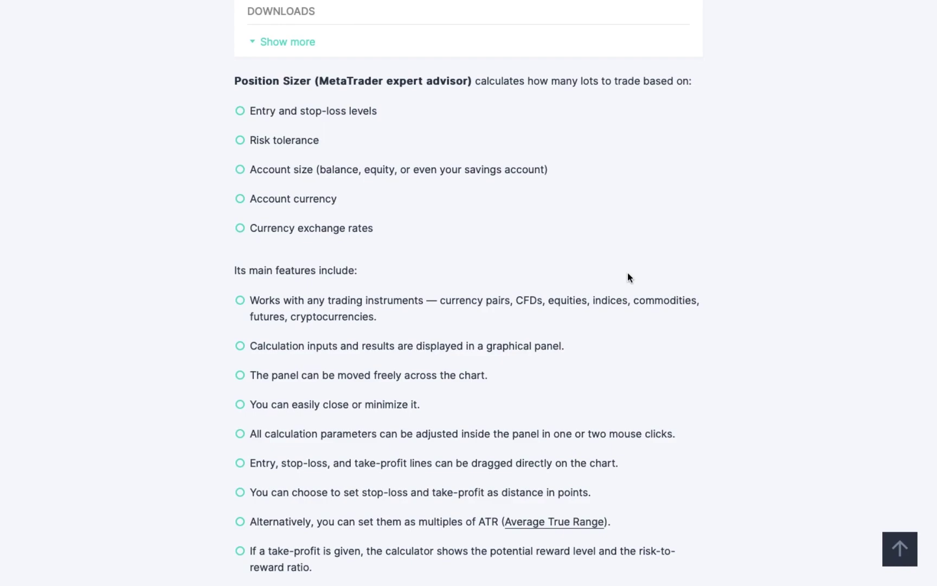
pyautogui.scroll(12, 627, 277)
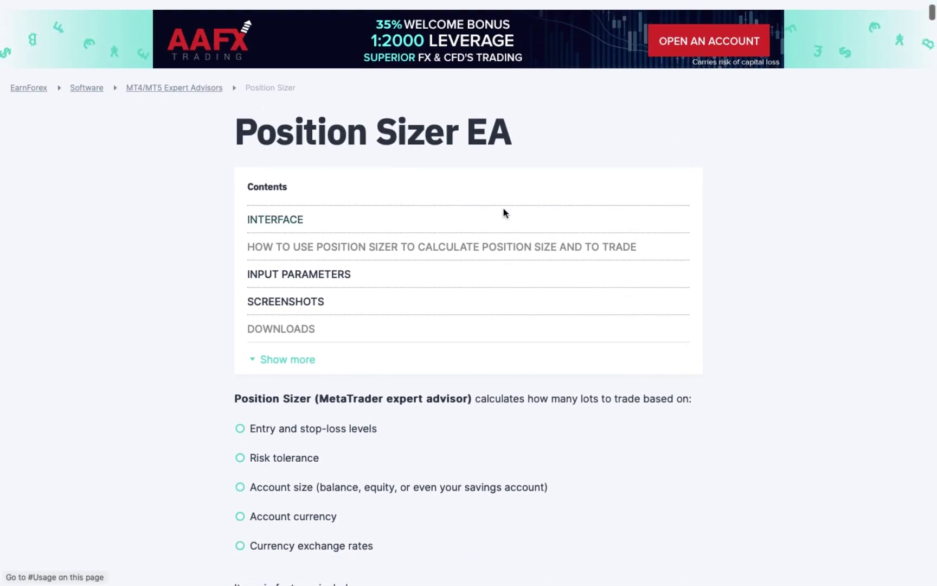
# Scroll the Position Sizer page to the Download (ver. 3.07) heading with its MetaTrader 4 and 5 links.
pyautogui.scroll(2, 449, 89)
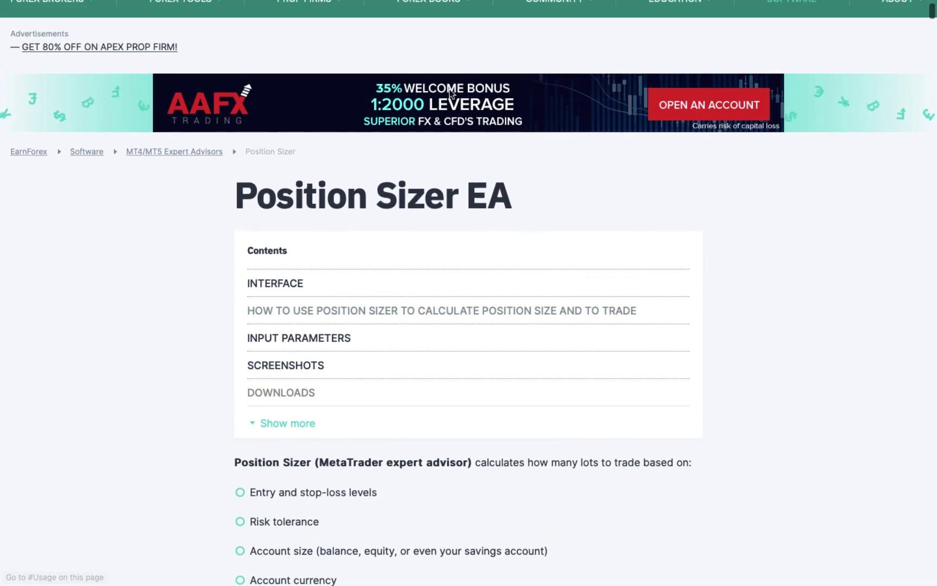
pyautogui.scroll(3, 449, 88)
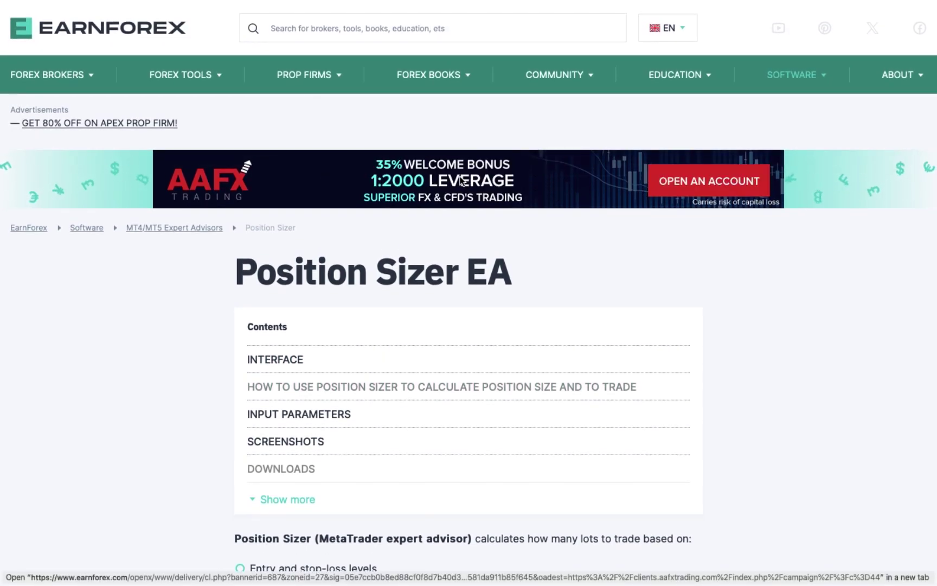
pyautogui.scroll(-13, 468, 303)
pyautogui.scroll(-20, 468, 303)
pyautogui.scroll(-20, 467, 303)
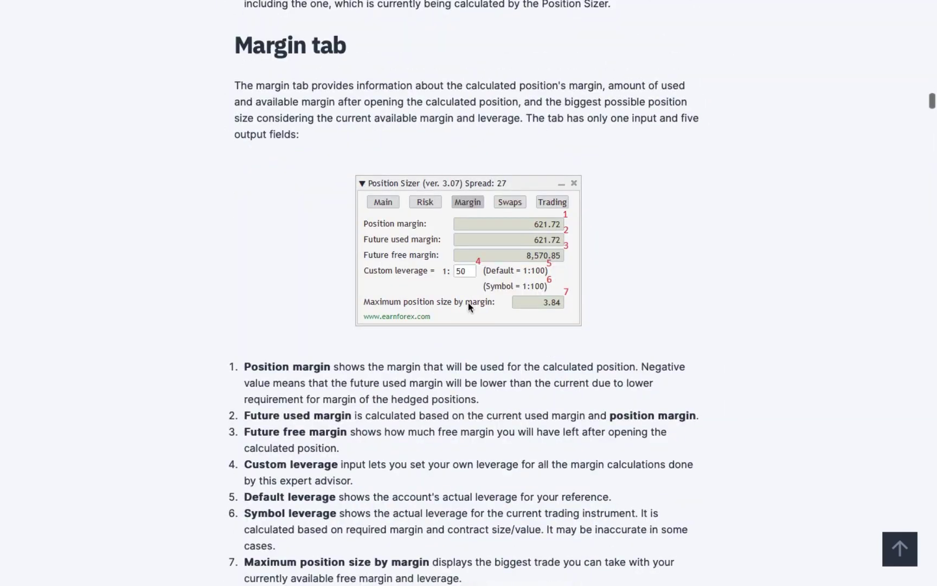
pyautogui.scroll(-15, 468, 303)
pyautogui.scroll(-20, 468, 303)
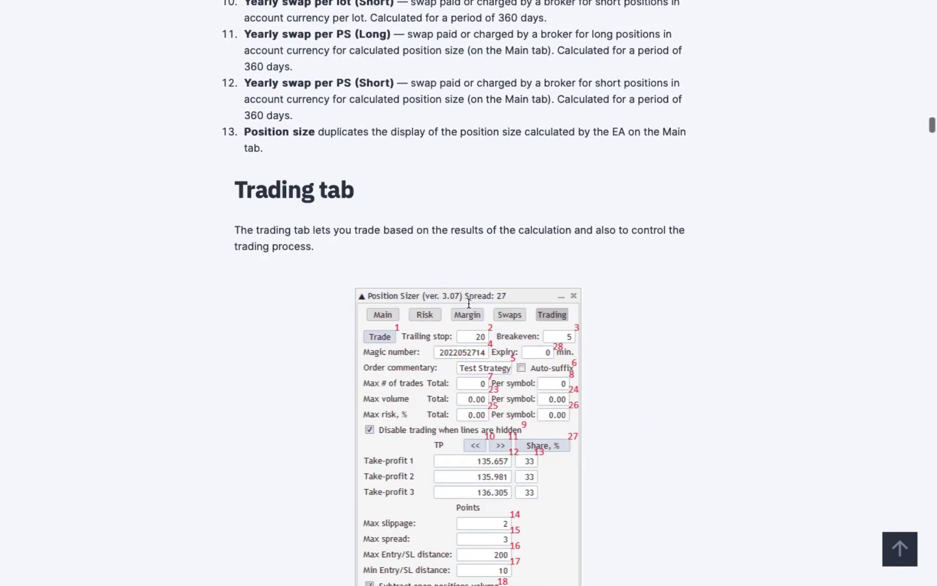
pyautogui.scroll(-20, 468, 303)
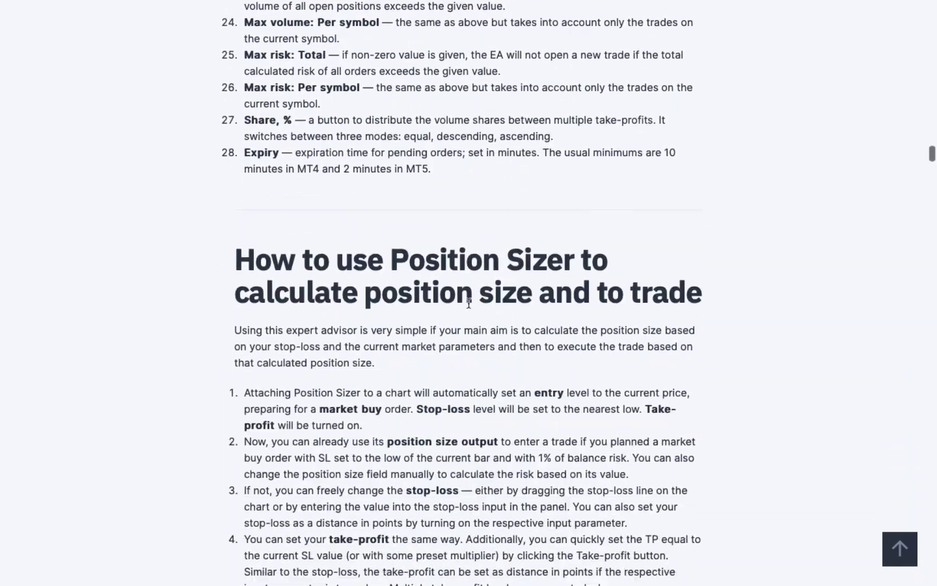
pyautogui.scroll(-20, 468, 303)
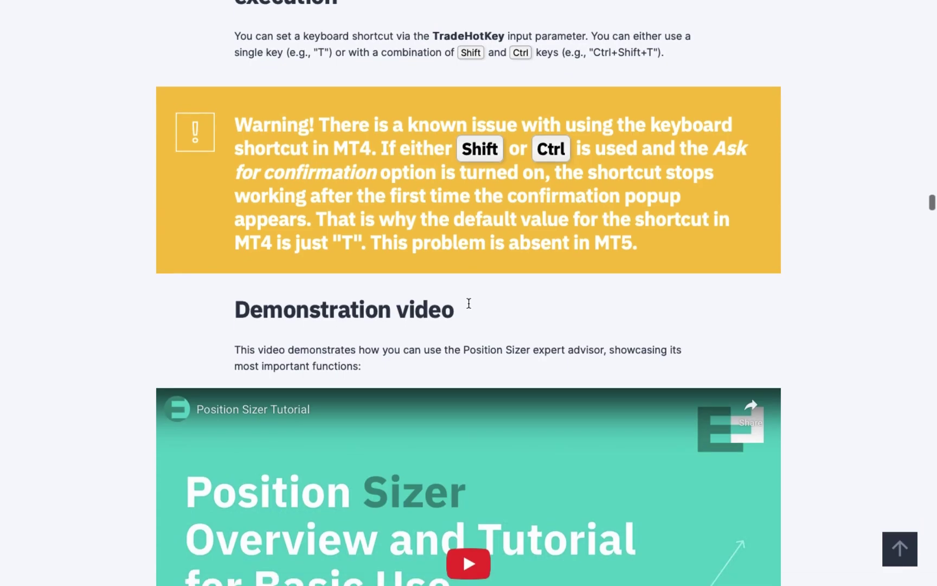
pyautogui.scroll(-20, 469, 308)
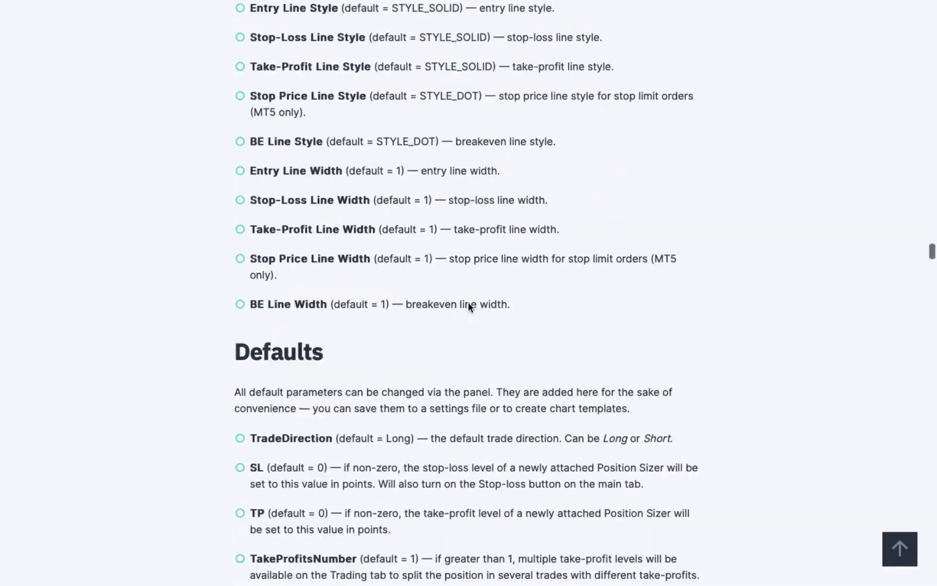
pyautogui.scroll(-20, 468, 306)
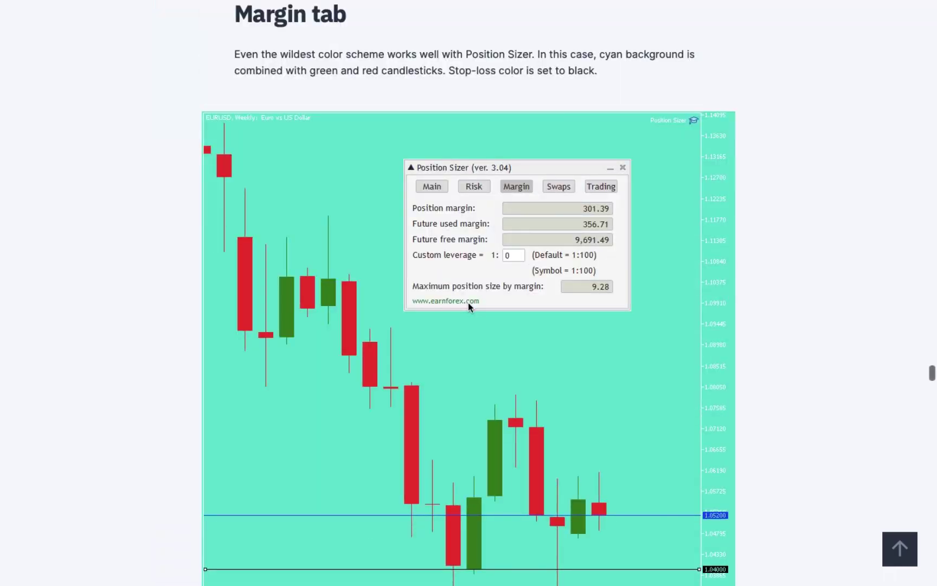
pyautogui.scroll(-20, 468, 306)
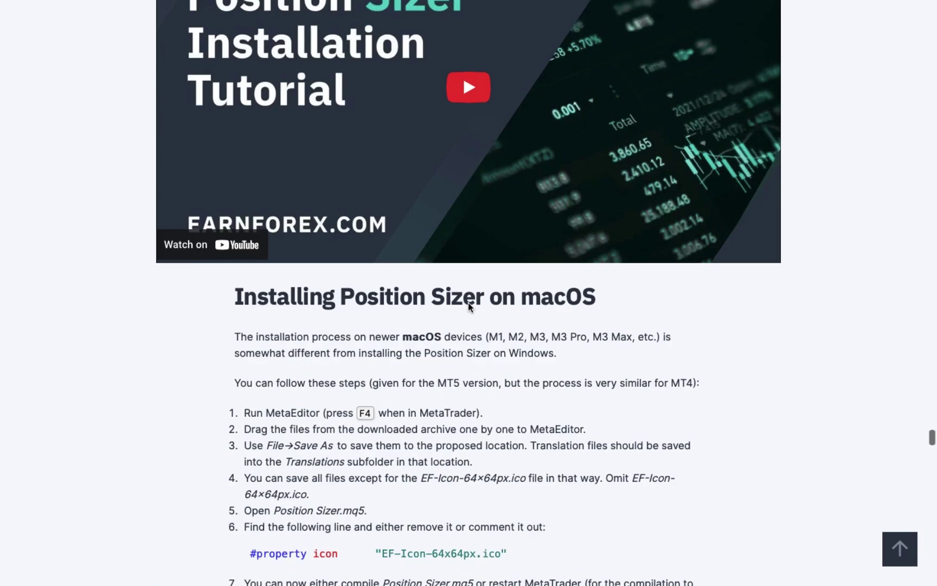
pyautogui.scroll(12, 468, 306)
pyautogui.scroll(3, 409, 244)
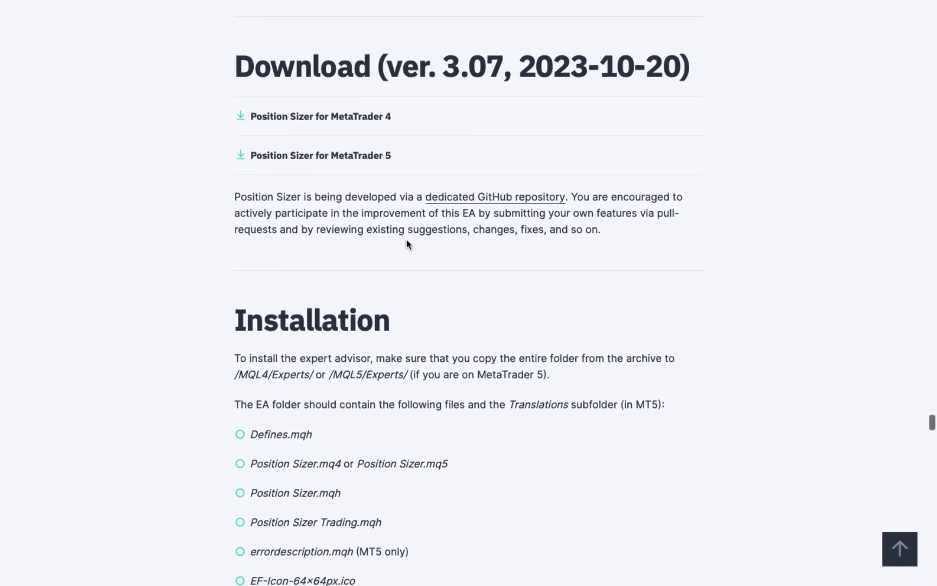
# Briefly highlight the Download (ver. 3.07, 2023-10-20) heading, then scroll to the Installation file list.
pyautogui.moveTo(189, 132); pyautogui.dragTo(711, 138)
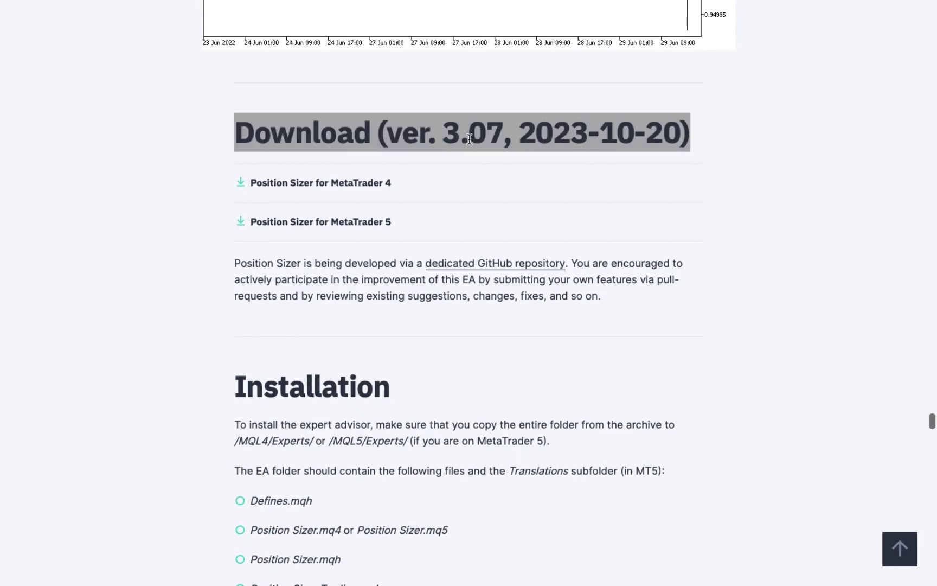
pyautogui.click(617, 115)
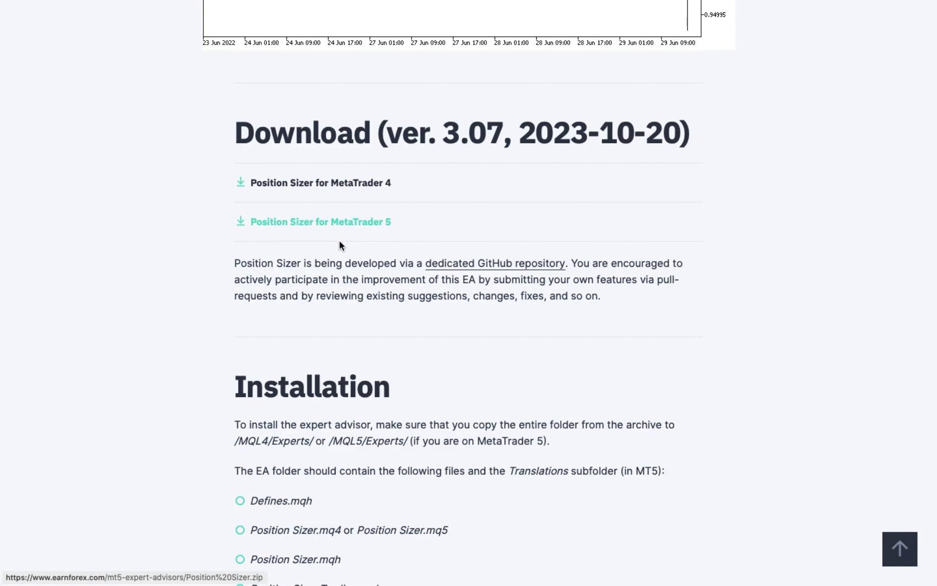
pyautogui.scroll(-2, 340, 245)
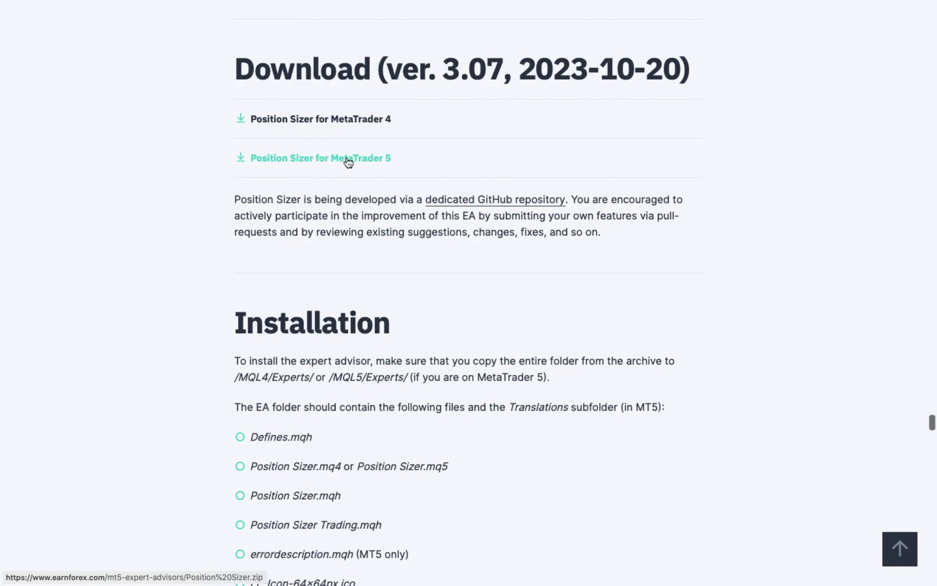
pyautogui.scroll(-2, 583, 273)
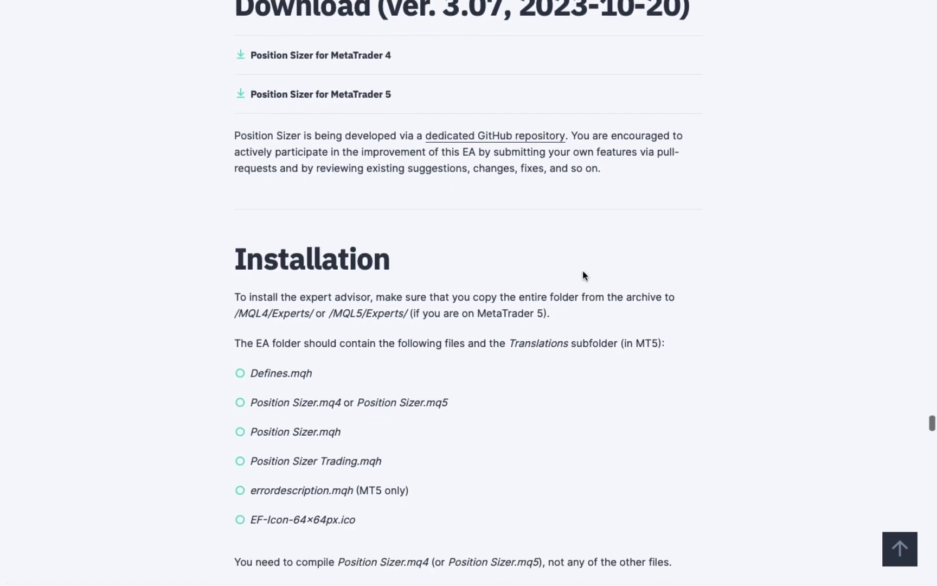
pyautogui.scroll(-2, 249, 298)
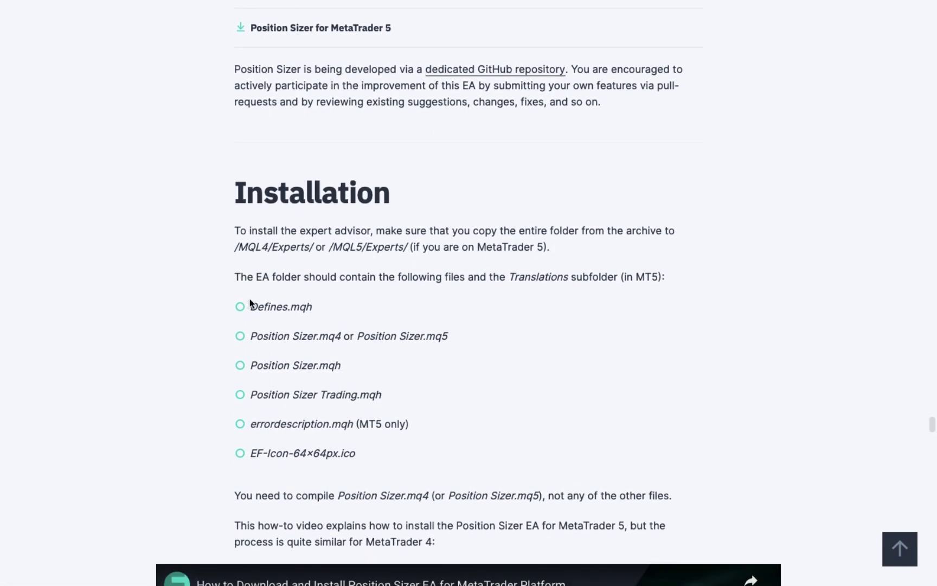
pyautogui.scroll(1, 250, 297)
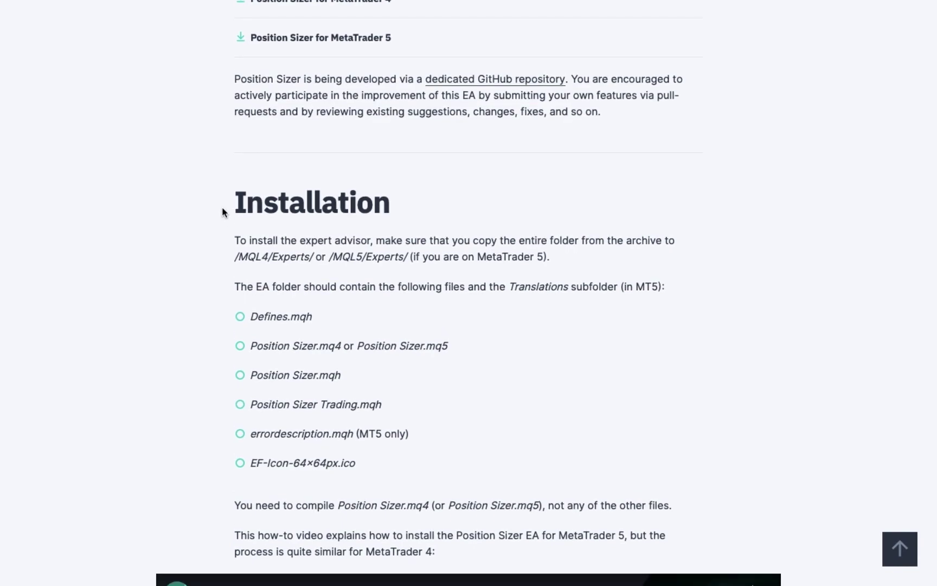
# Highlight the /MQL5 and /MQL4/Experts/ install paths in the installation instructions.
pyautogui.click(224, 237)
pyautogui.moveTo(330, 256); pyautogui.dragTo(389, 256)
pyautogui.moveTo(235, 257); pyautogui.dragTo(304, 257)
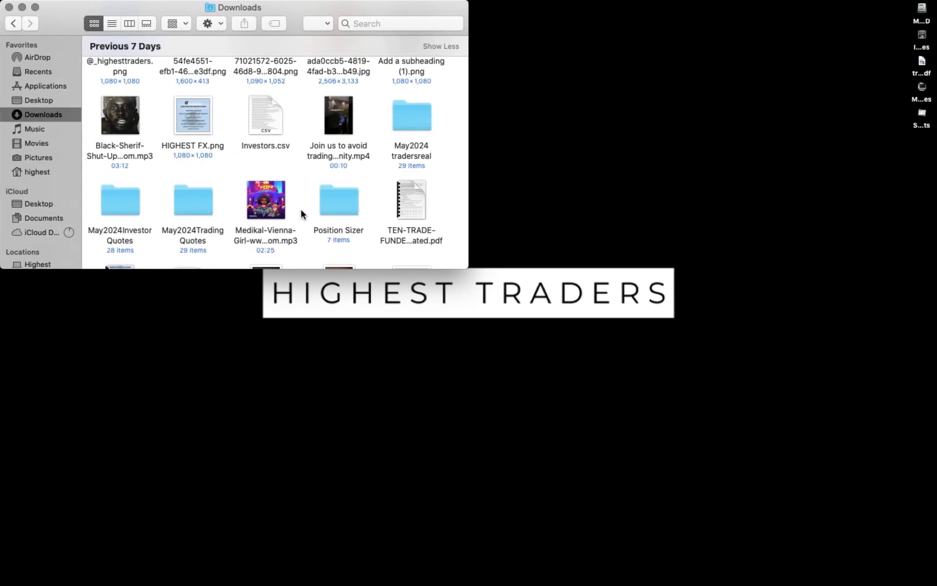
pyautogui.scroll(-2, 348, 227)
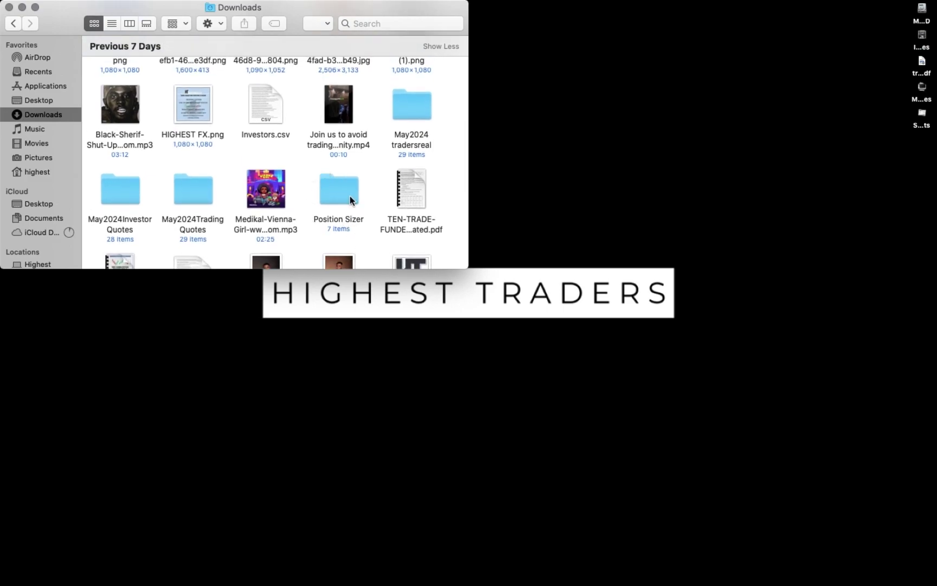
# Return to the Downloads folder in Finder and open the Position Sizer folder.
pyautogui.hotkey('ctrl', 'Right')
pyautogui.scroll(2, 352, 164)
pyautogui.scroll(1, 352, 164)
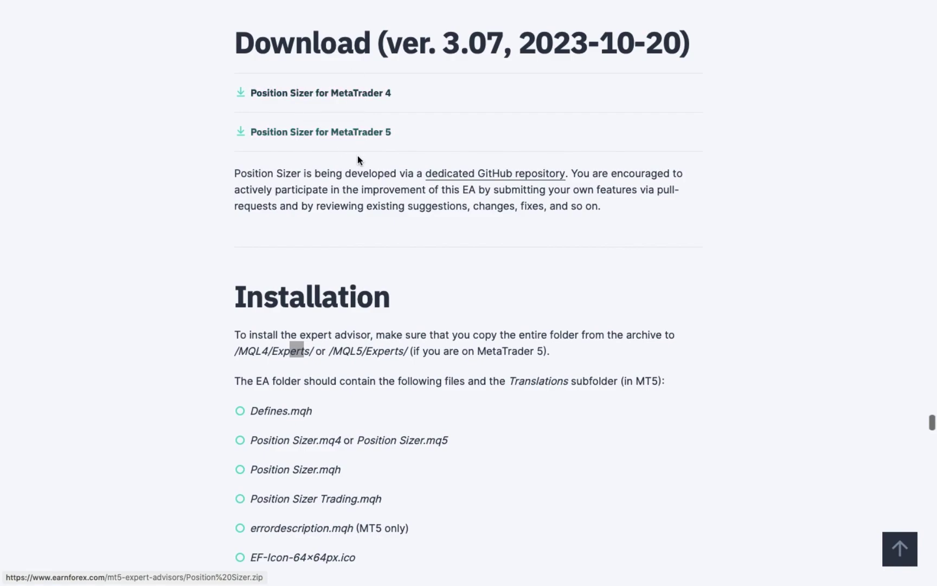
pyautogui.hotkey('ctrl', 'Left')
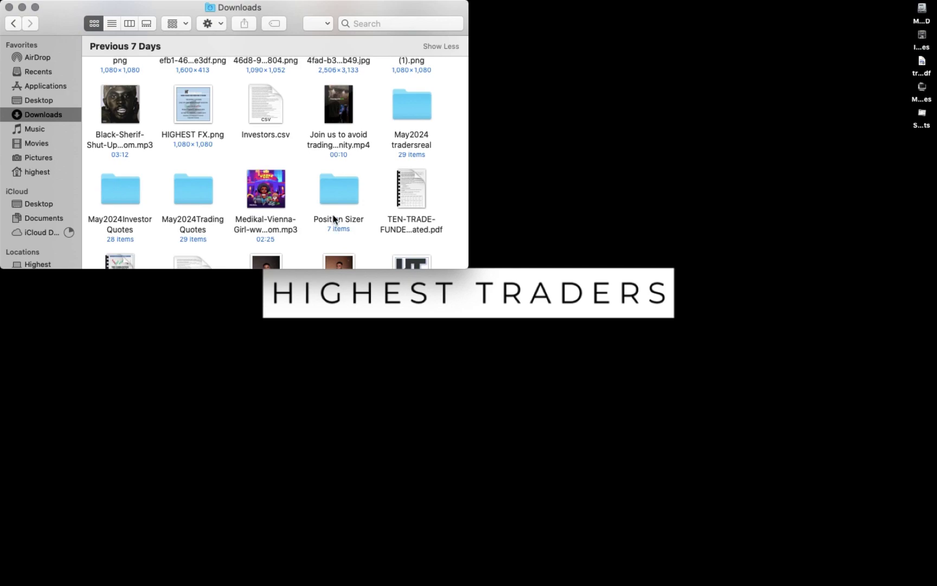
pyautogui.doubleClick(341, 193)
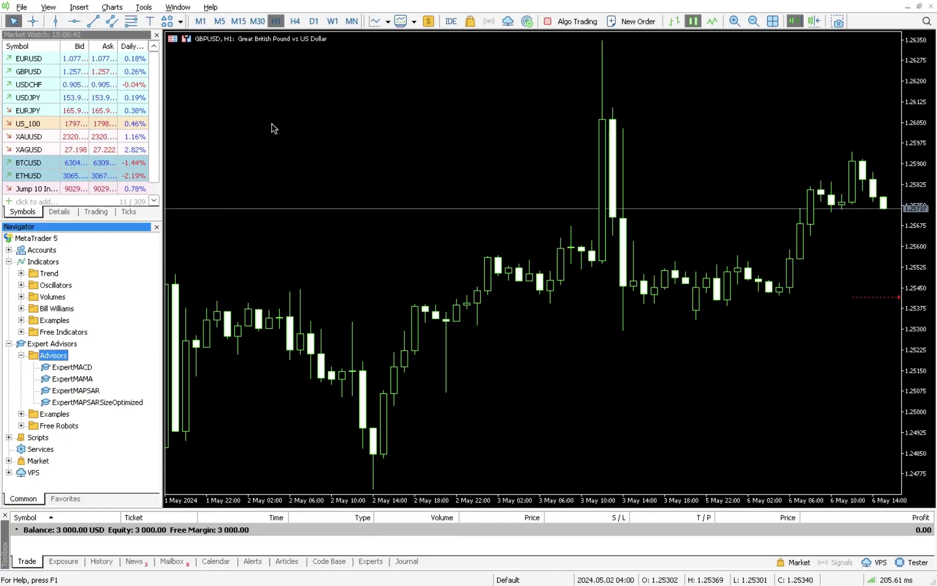
# Open the terminal's data folder via File > Open Data Folder and size it beside the Position Sizer folder.
pyautogui.click(21, 7)
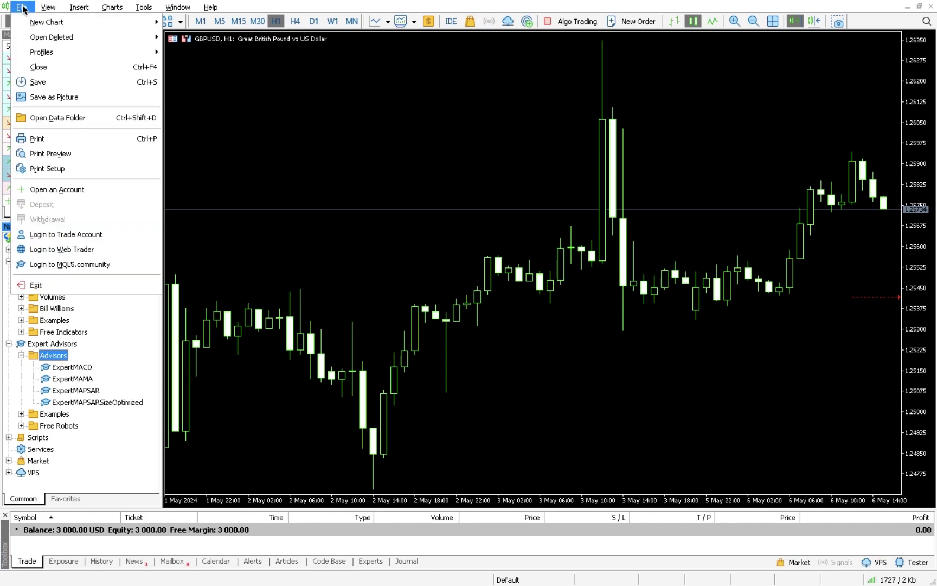
pyautogui.click(61, 119)
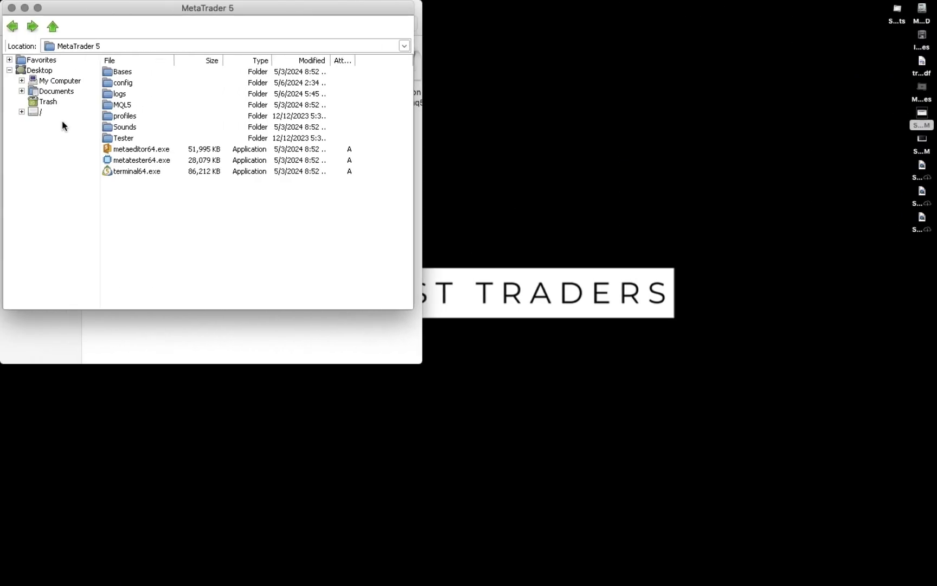
pyautogui.moveTo(66, 12); pyautogui.dragTo(489, 14)
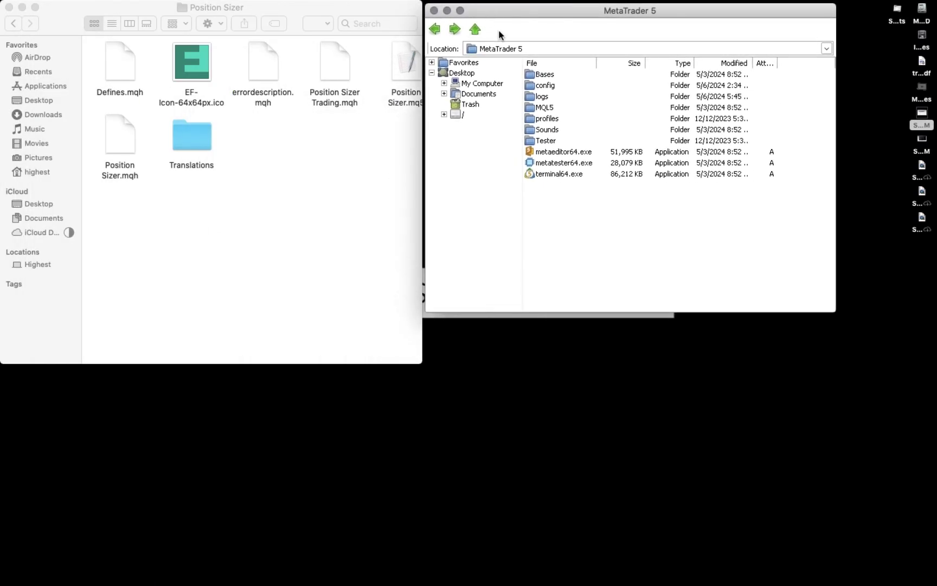
pyautogui.moveTo(834, 313); pyautogui.dragTo(831, 363)
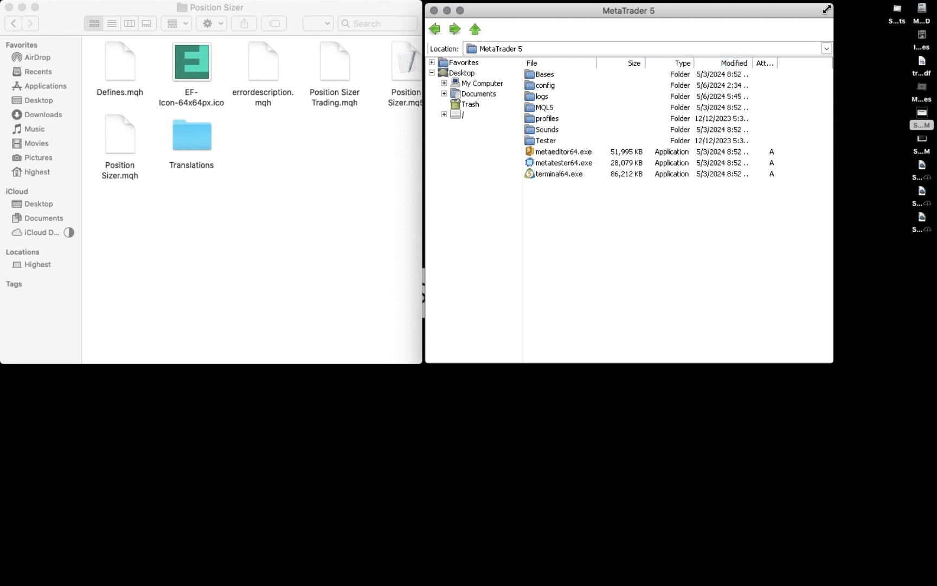
pyautogui.moveTo(829, 9); pyautogui.dragTo(829, 6)
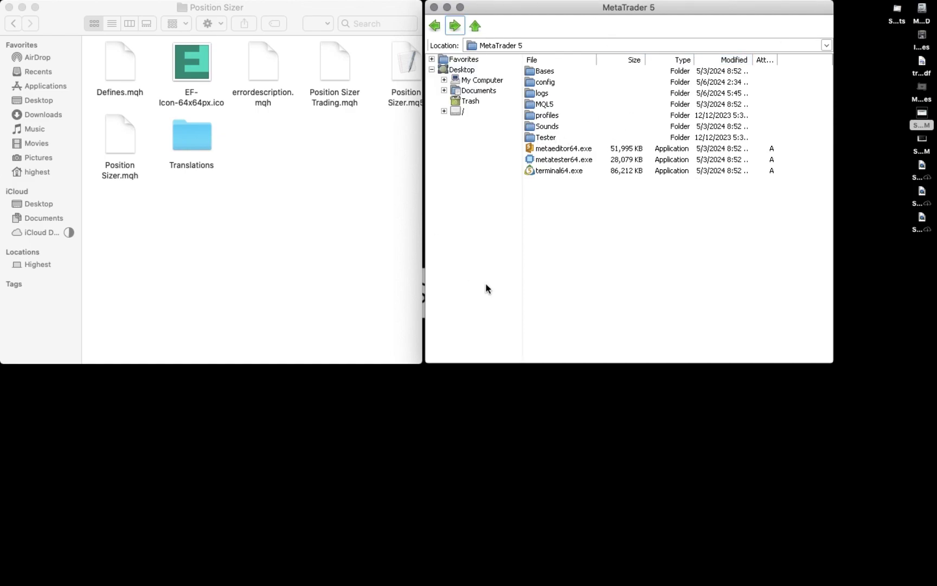
# Drill into MQL5 > Experts > Advisors, then bring the Position Sizer folder window forward.
pyautogui.doubleClick(549, 107)
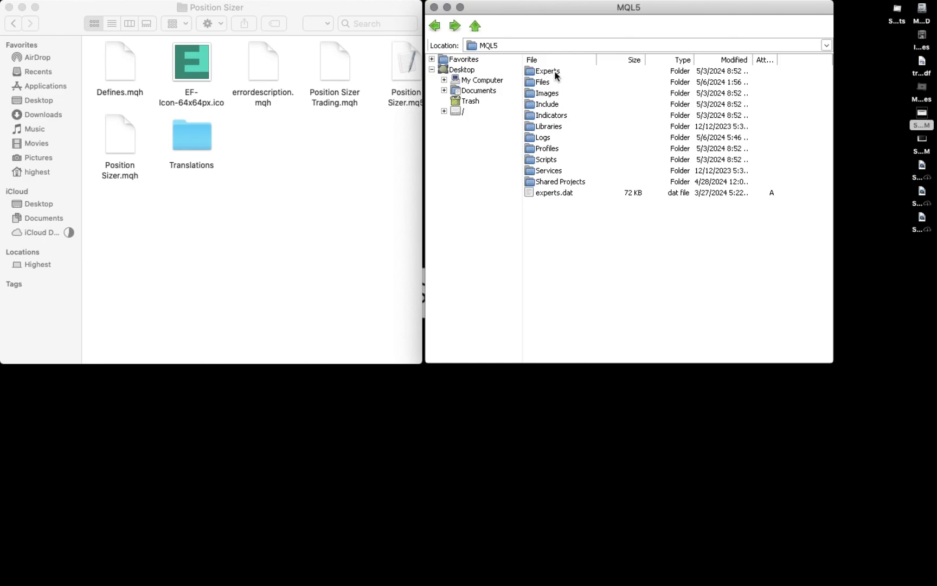
pyautogui.doubleClick(548, 71)
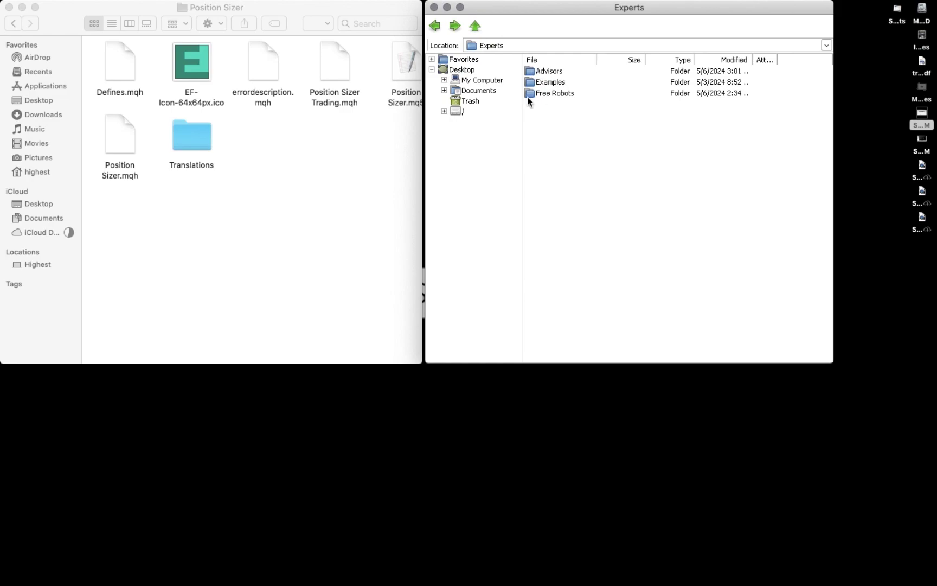
pyautogui.doubleClick(545, 71)
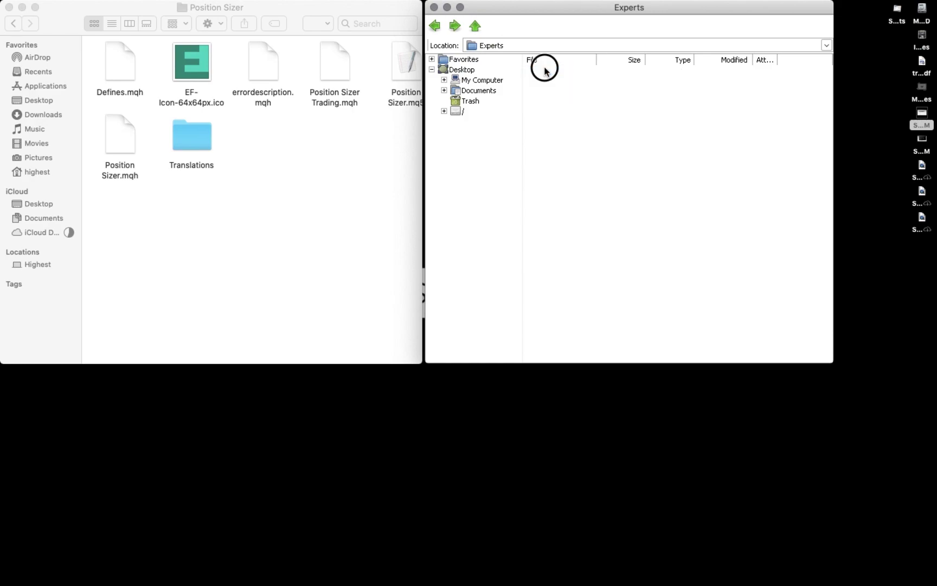
pyautogui.click(228, 211)
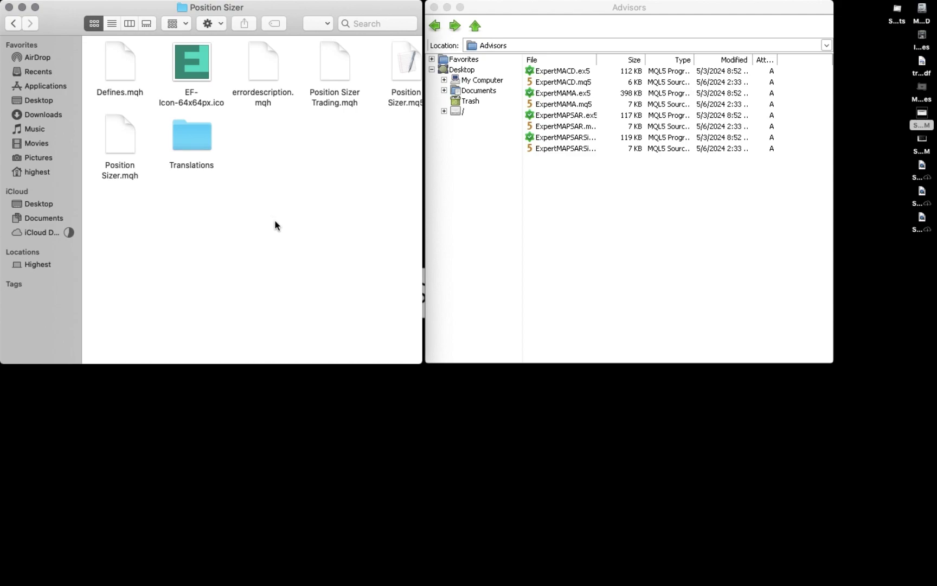
# Select and copy all seven Position Sizer files in Finder.
pyautogui.press('super+a')
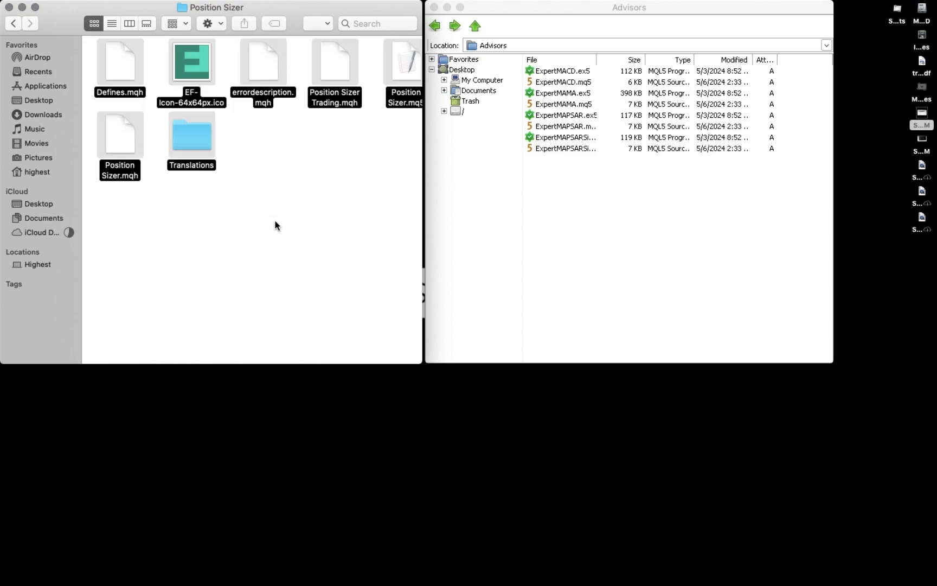
pyautogui.click(186, 76)
pyautogui.rightClick(186, 76)
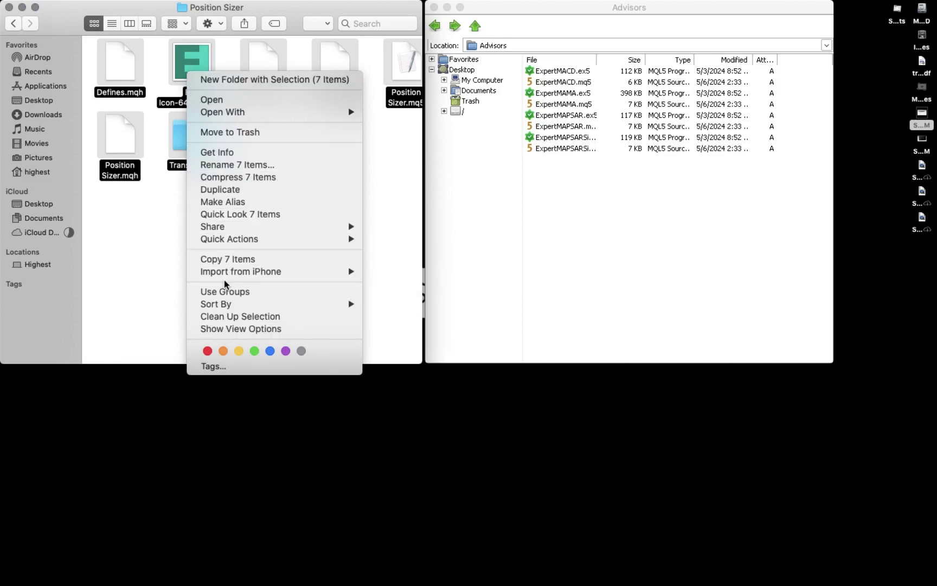
pyautogui.click(236, 261)
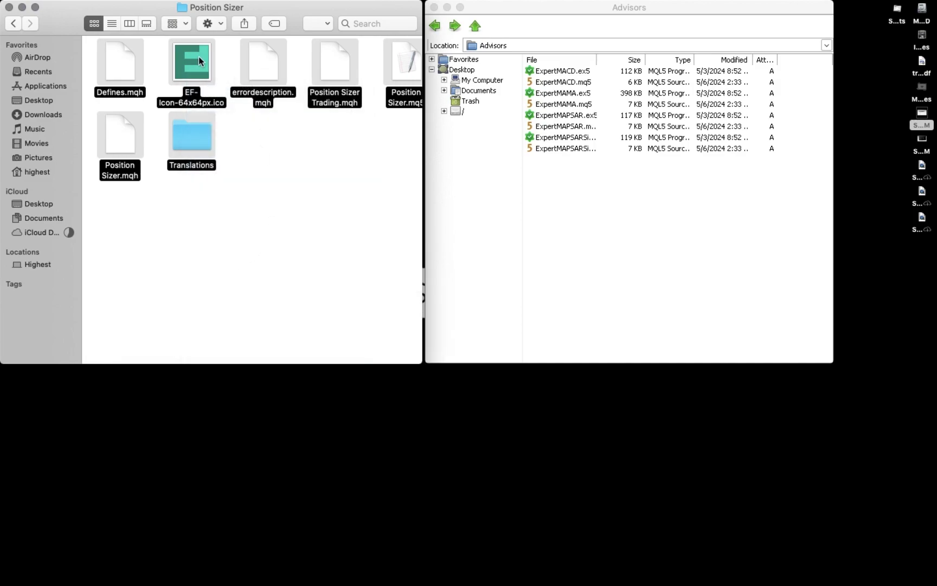
# Paste the copied files into the Advisors folder and close that window.
pyautogui.click(670, 238)
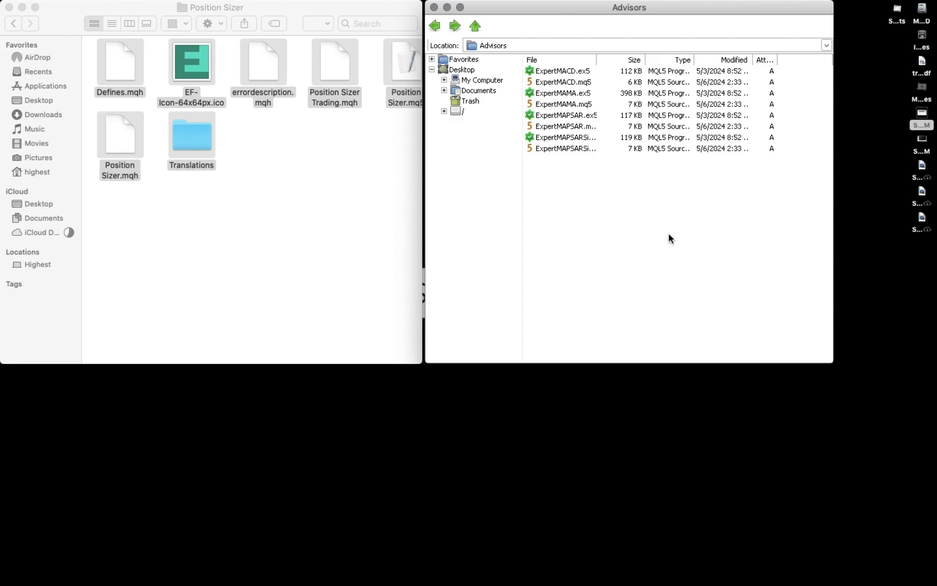
pyautogui.rightClick(670, 234)
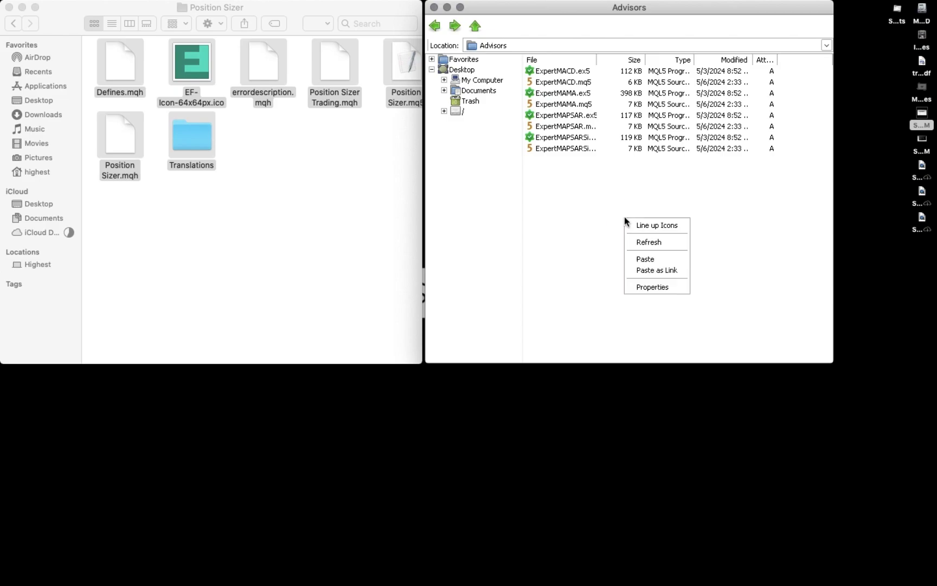
pyautogui.click(653, 260)
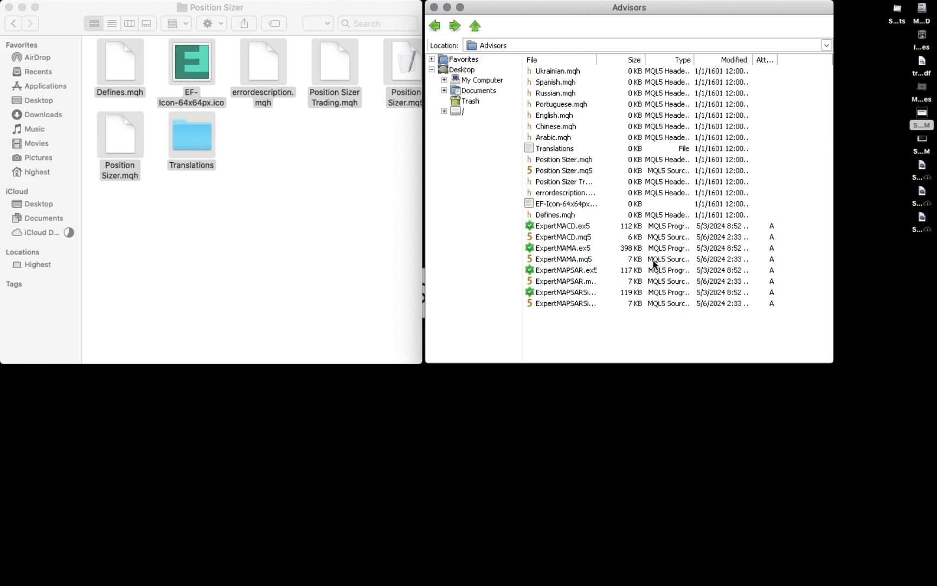
pyautogui.click(435, 8)
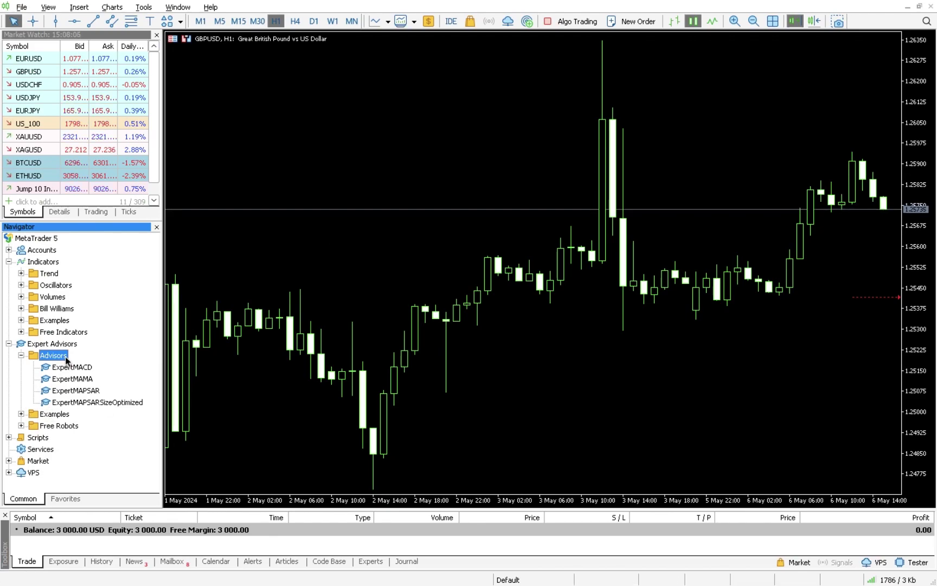
# Refresh the Navigator's Expert Advisors list, then open MetaTrader 5's File menu.
pyautogui.click(31, 344)
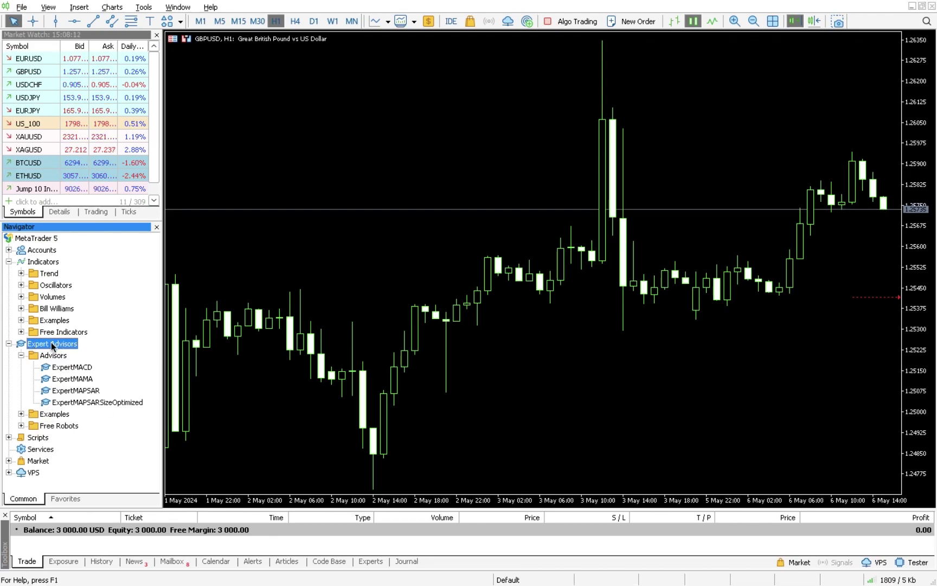
pyautogui.rightClick(51, 343)
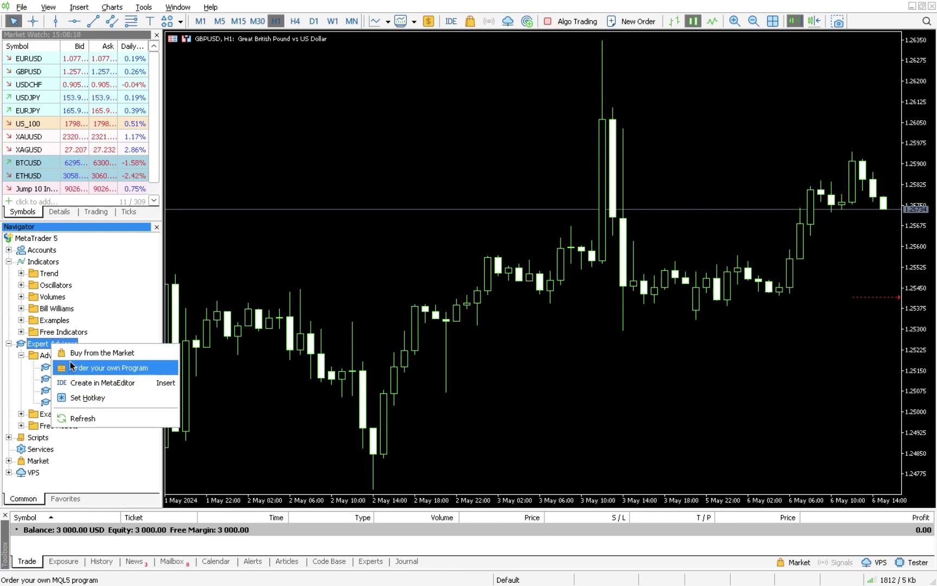
pyautogui.press('Down')
pyautogui.press('Down')
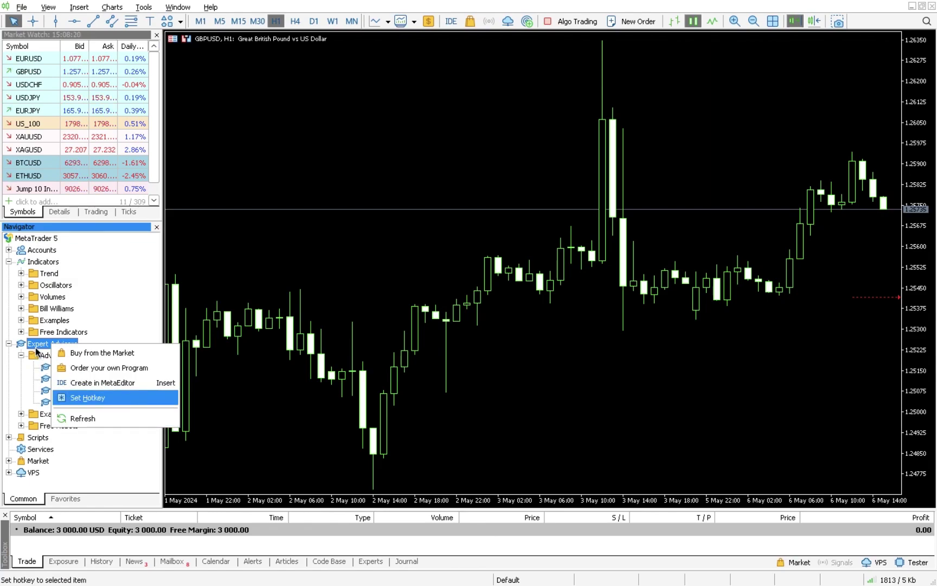
pyautogui.click(74, 418)
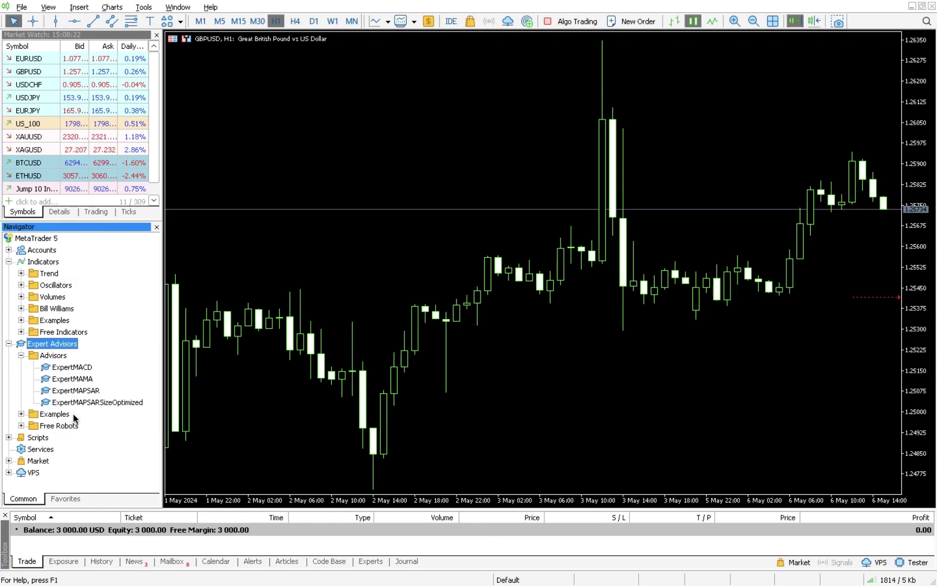
pyautogui.click(22, 6)
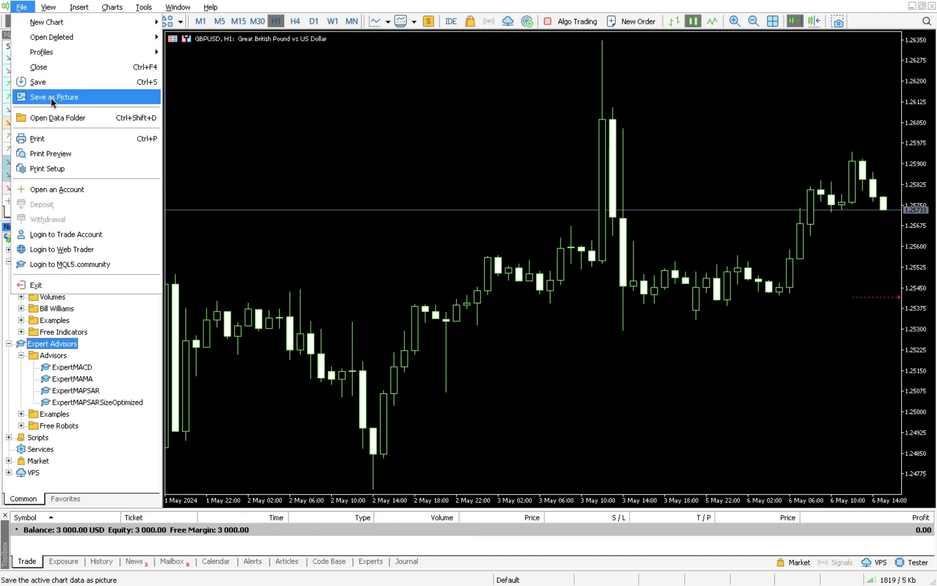
# Open the data folder, go to MQL5 > Experts > Advisors and open Position Sizer.mq5 in MetaEditor.
pyautogui.click(53, 115)
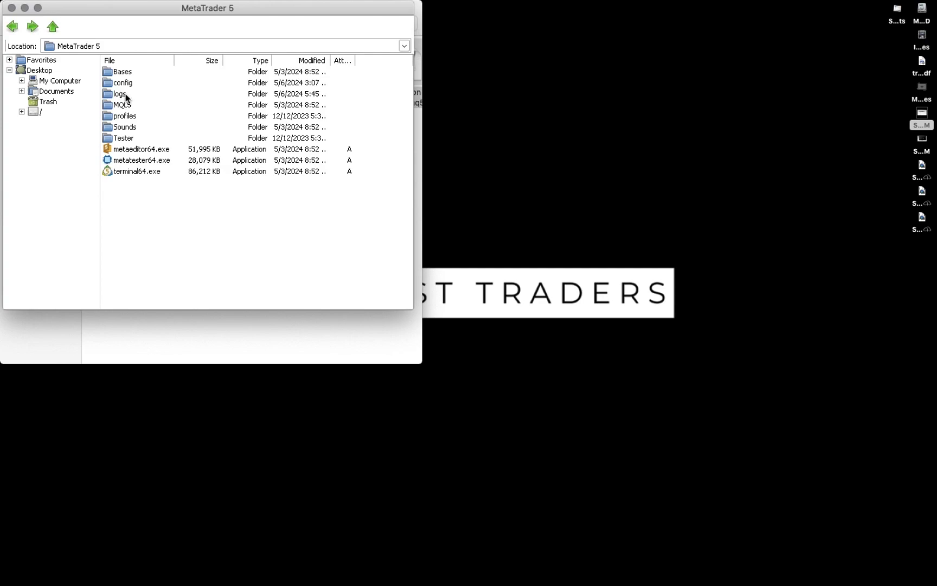
pyautogui.doubleClick(123, 103)
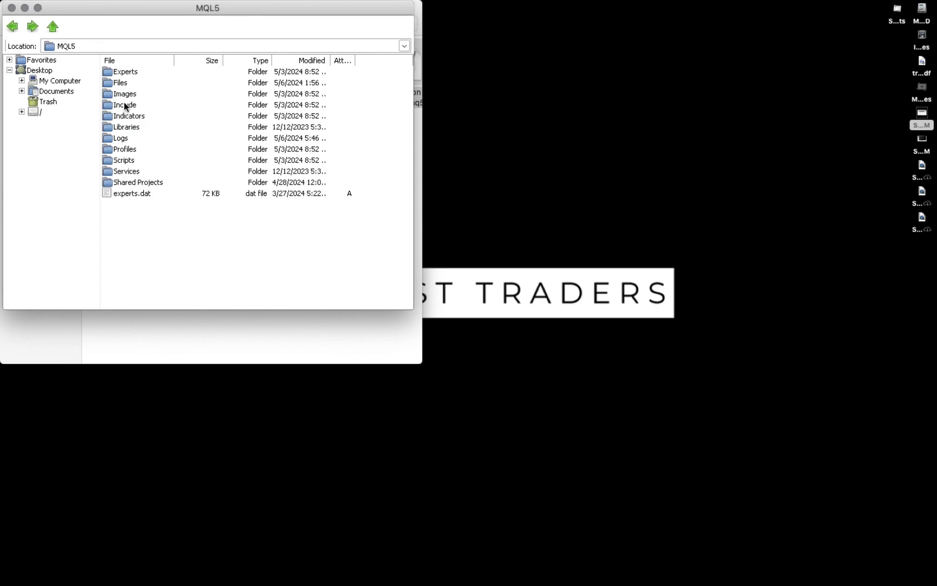
pyautogui.doubleClick(126, 73)
pyautogui.click(117, 75)
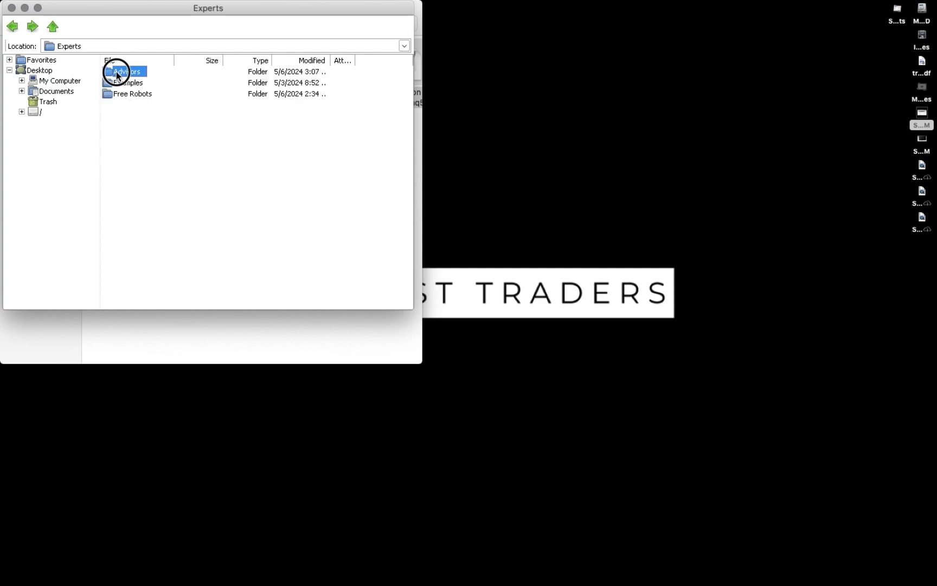
pyautogui.doubleClick(117, 74)
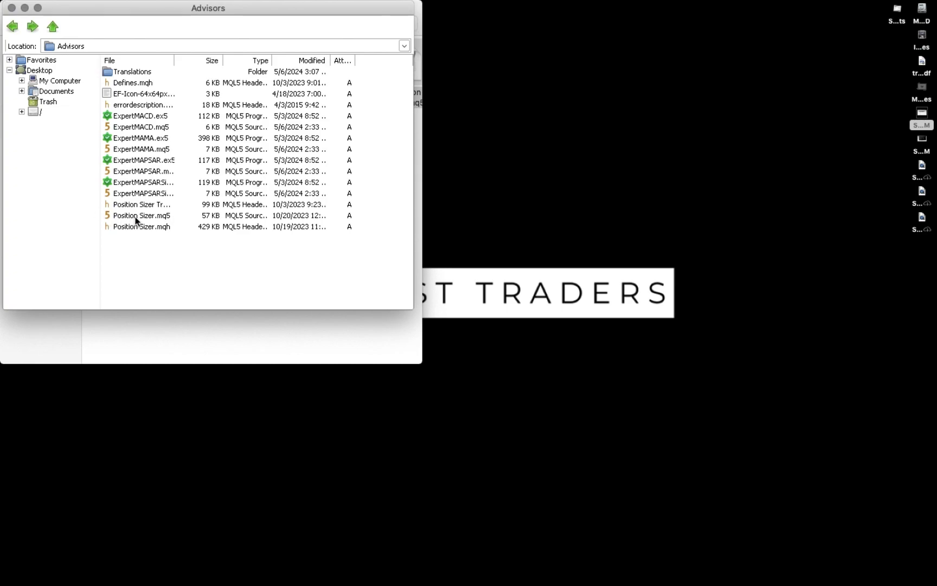
pyautogui.click(163, 217)
pyautogui.doubleClick(163, 217)
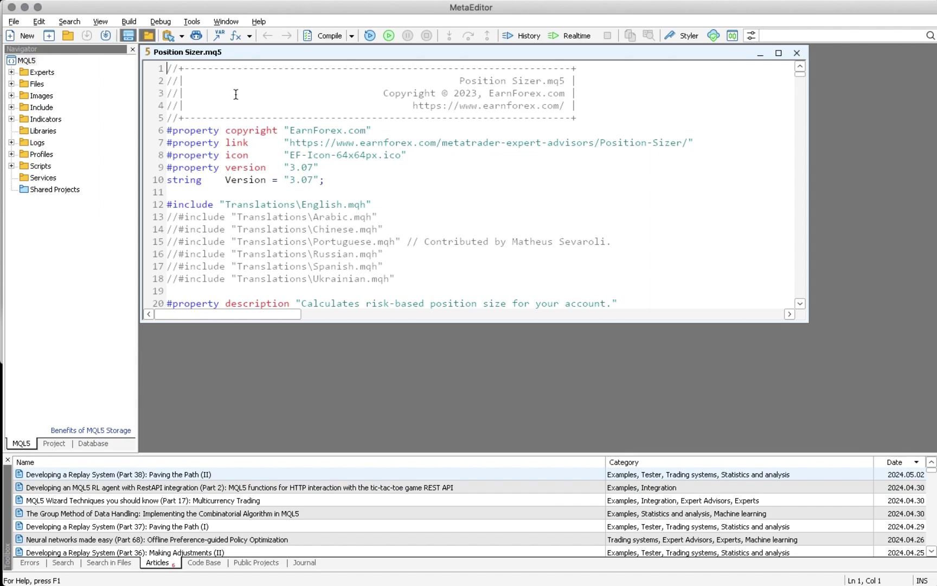
# Compile Position Sizer.mq5 with 0 errors and 0 warnings, then close MetaEditor.
pyautogui.click(325, 36)
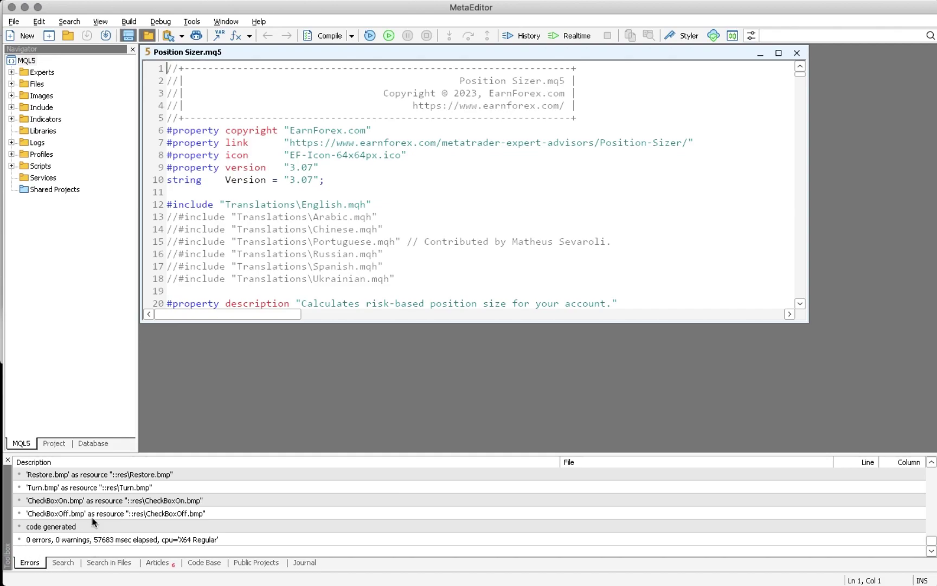
pyautogui.click(12, 7)
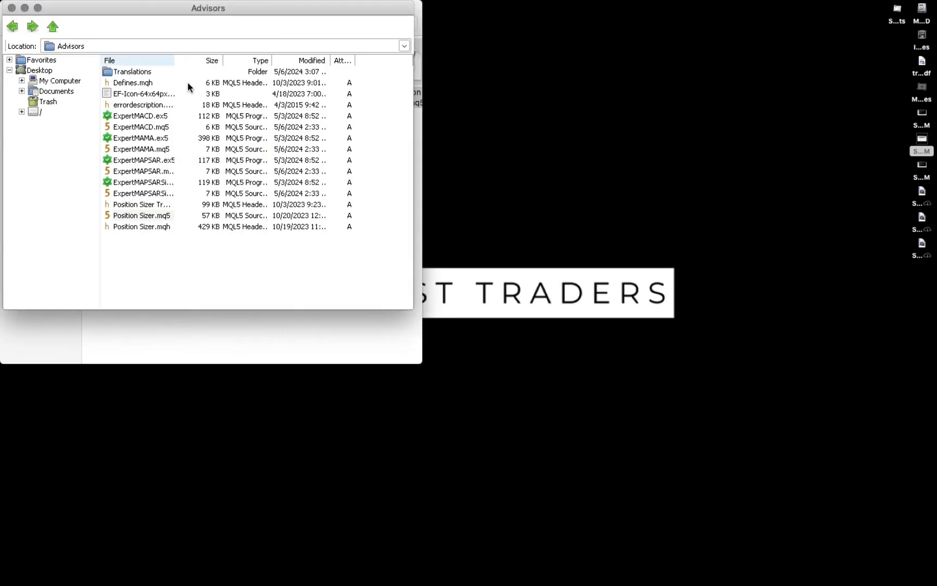
# Close the Advisors file window and select Position Sizer under Expert Advisors in the Navigator.
pyautogui.click(12, 8)
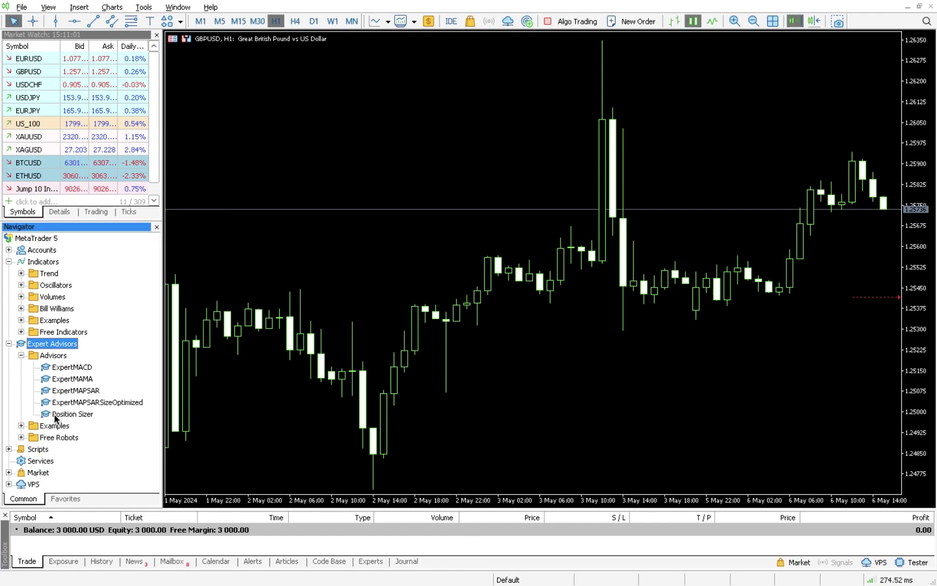
pyautogui.click(81, 415)
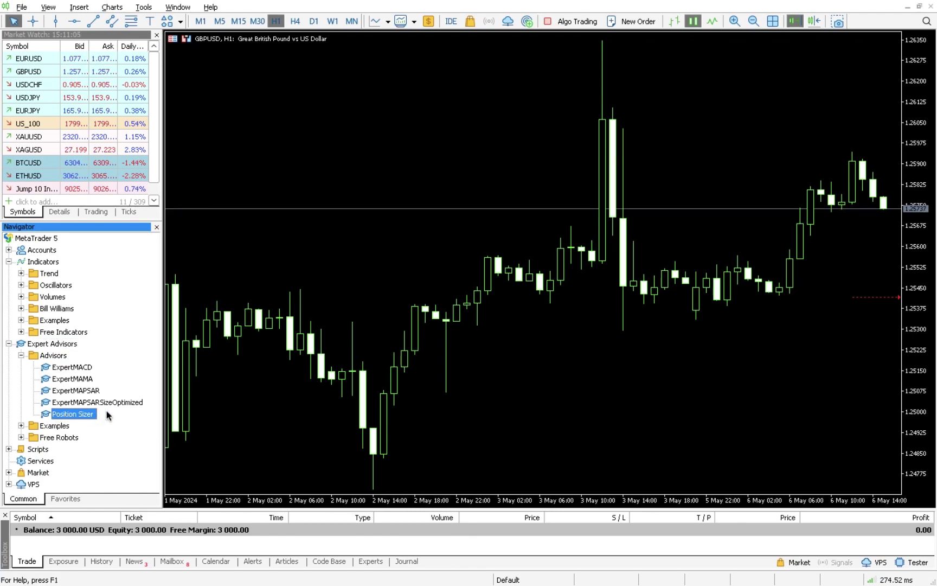
# Attach Position Sizer to the GBPUSD chart and scroll through its compactness, font and line inputs.
pyautogui.doubleClick(81, 414)
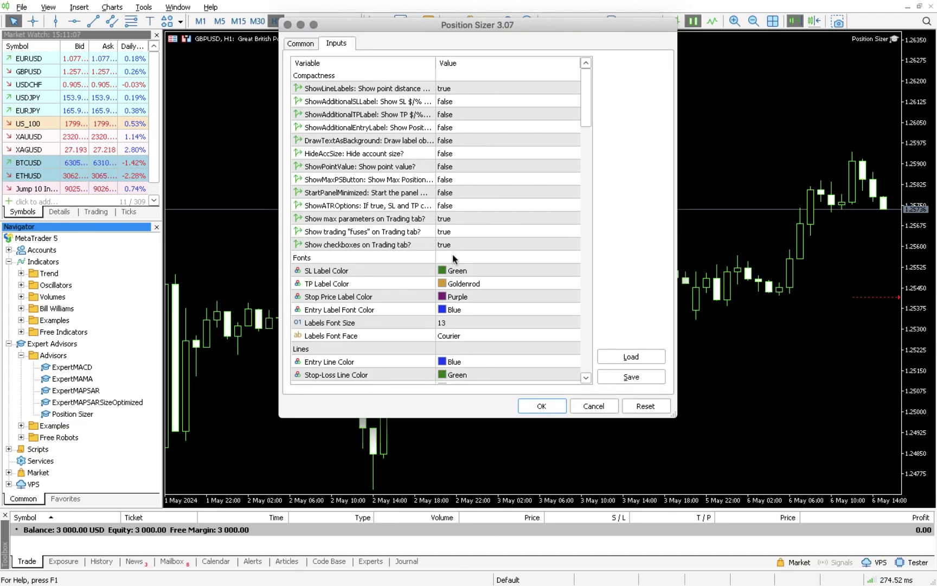
pyautogui.scroll(-10, 452, 253)
pyautogui.scroll(15, 452, 258)
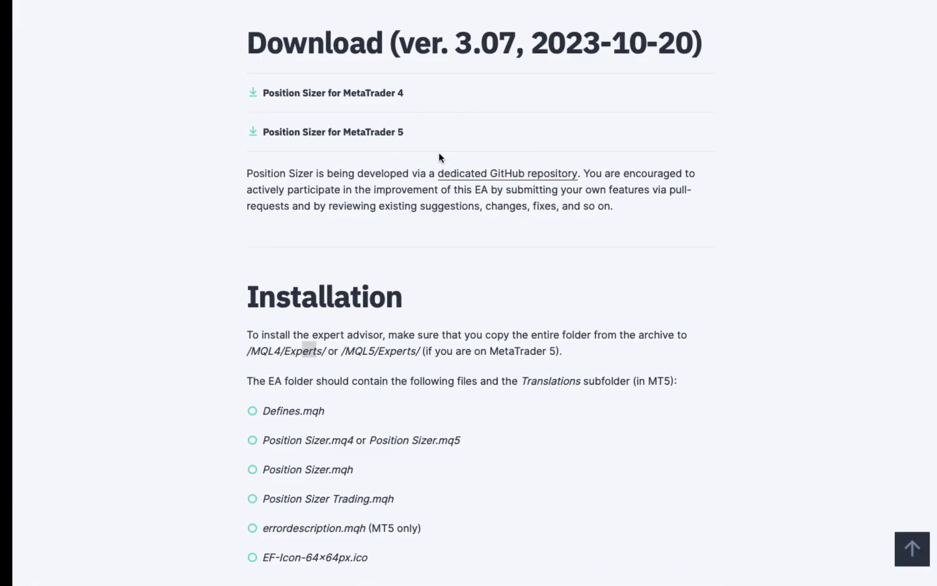
pyautogui.scroll(4, 462, 256)
pyautogui.scroll(15, 463, 258)
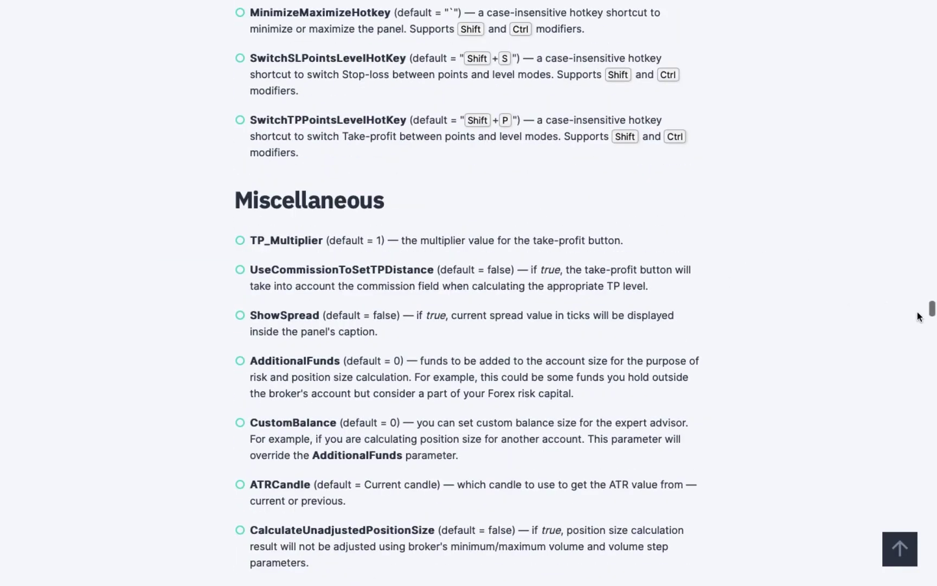
pyautogui.scroll(20, 883, 67)
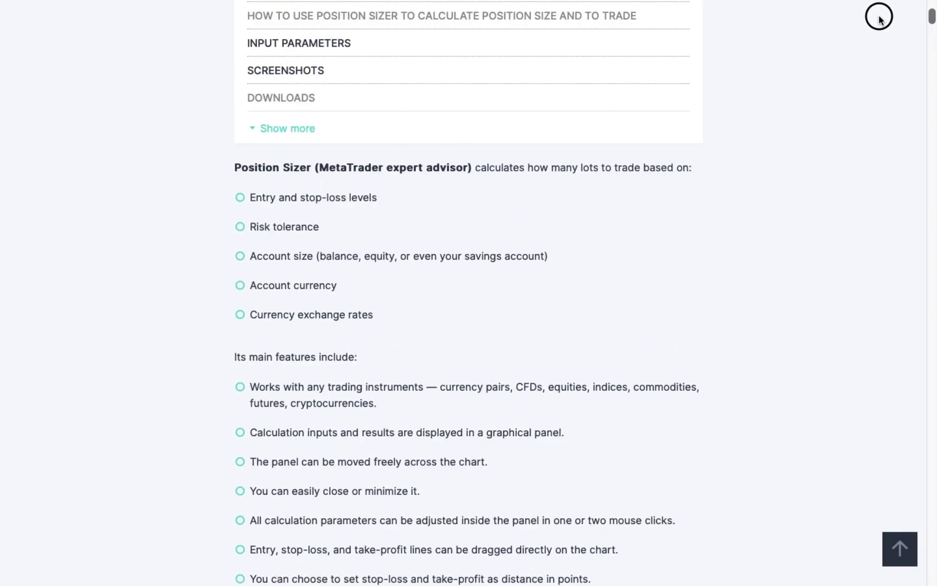
pyautogui.scroll(-8, 778, 144)
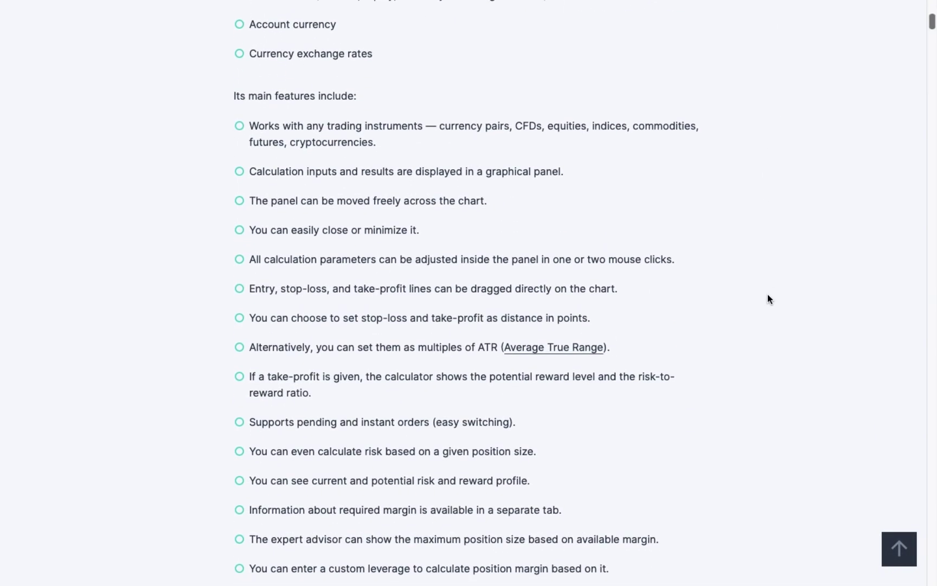
pyautogui.scroll(-15, 773, 332)
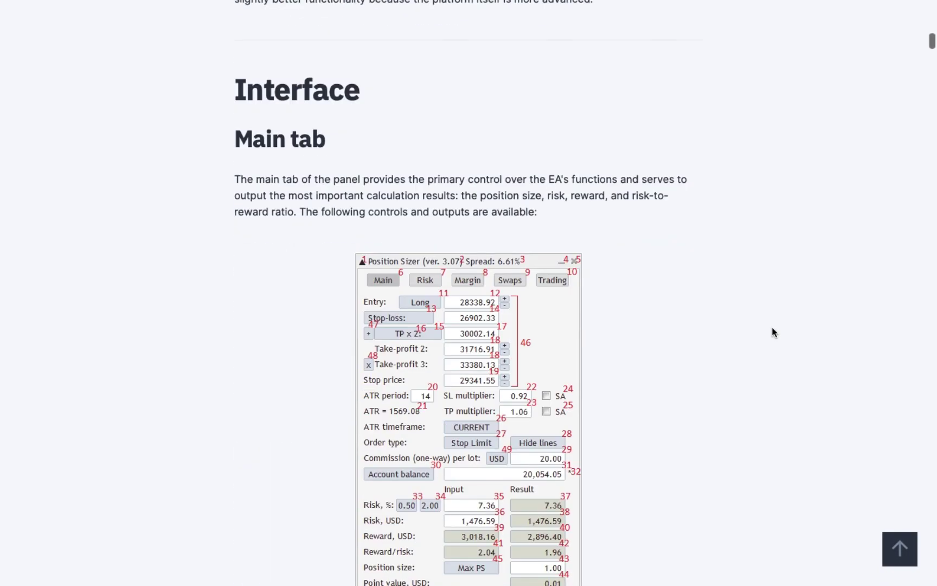
pyautogui.scroll(-10, 772, 326)
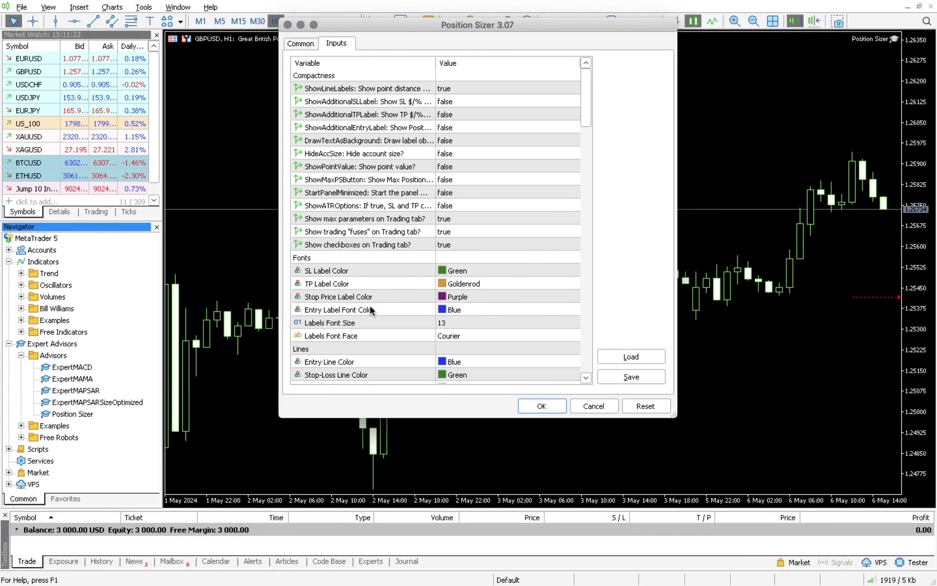
pyautogui.scroll(-16, 377, 389)
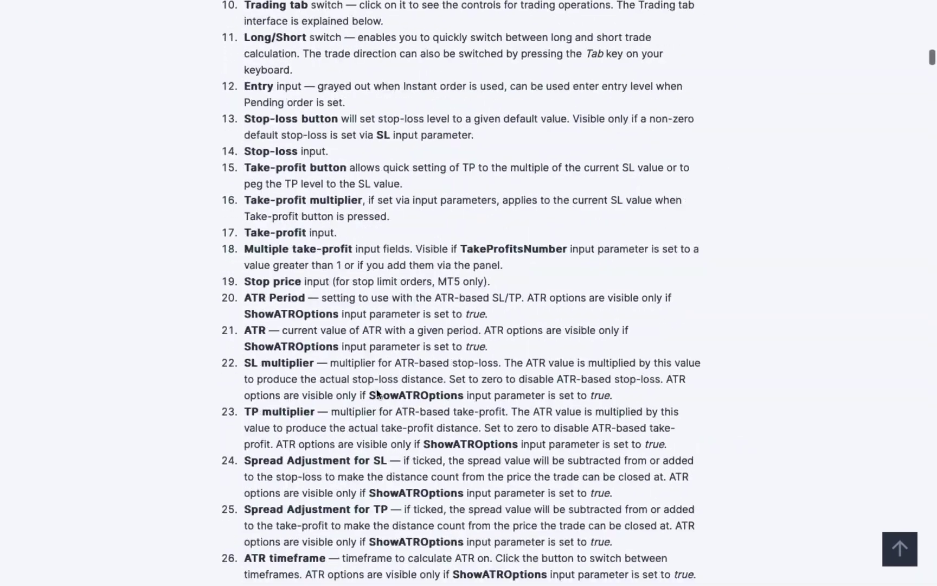
pyautogui.scroll(-10, 377, 389)
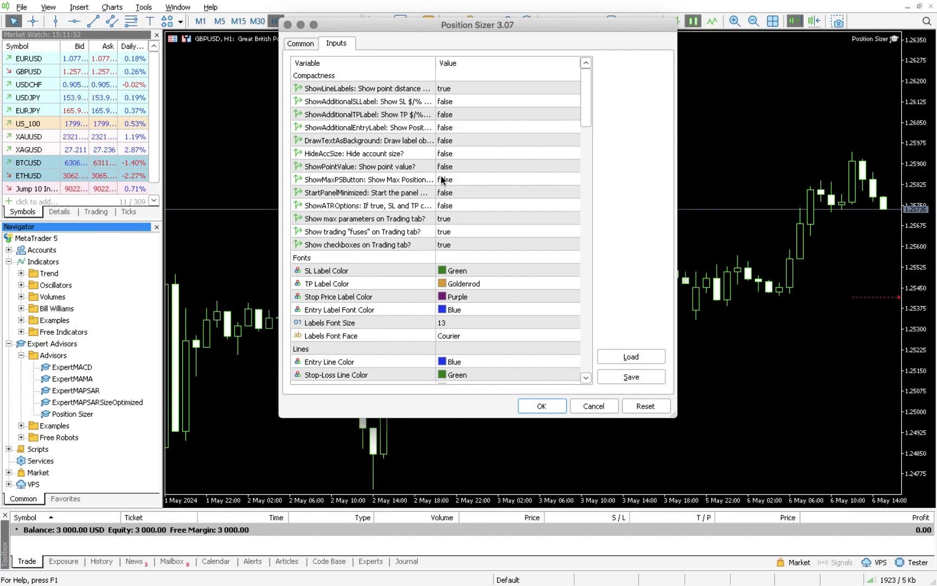
# Review the default inputs, such as Labels Font Size 13, Courier labels and Solid entry lines.
pyautogui.scroll(-3, 446, 276)
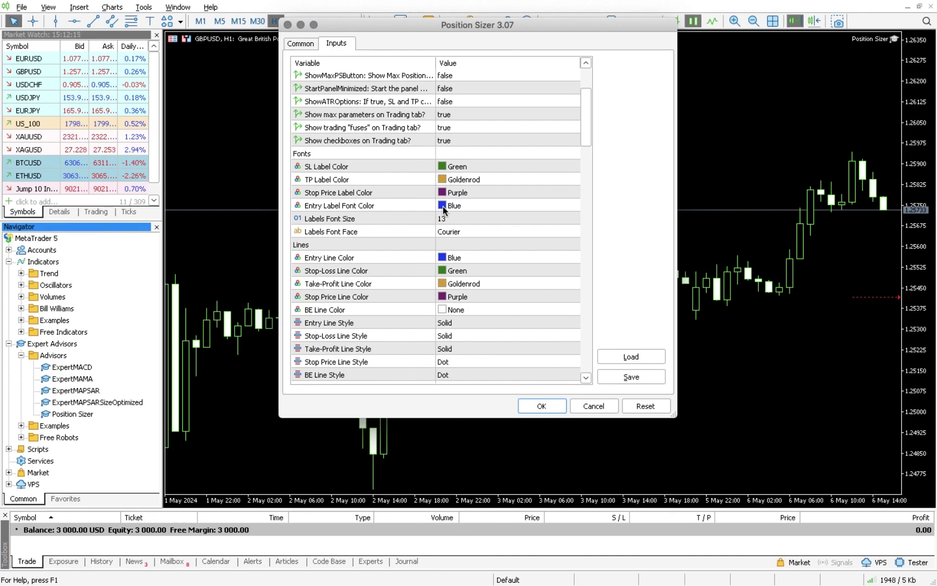
pyautogui.scroll(3, 422, 260)
pyautogui.scroll(-15, 415, 249)
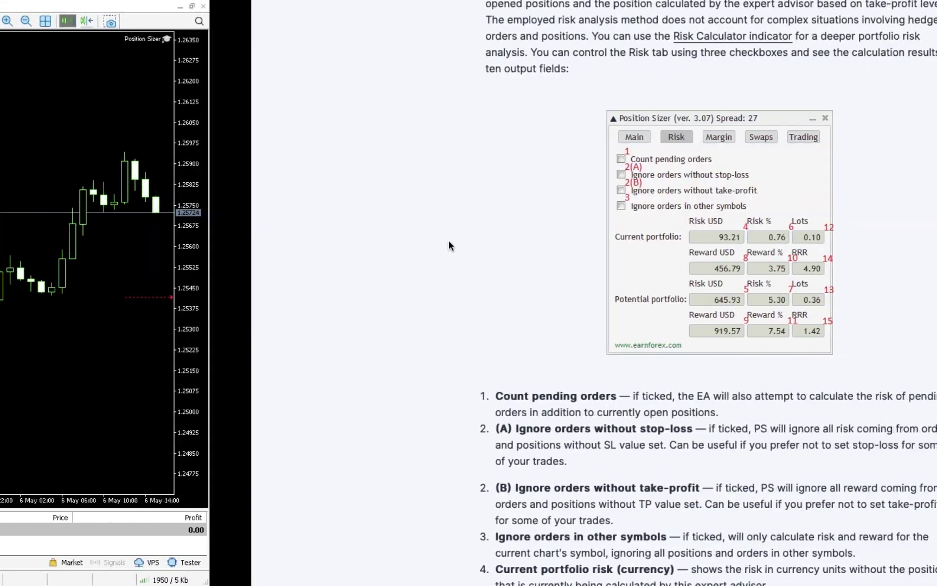
pyautogui.scroll(20, 626, 213)
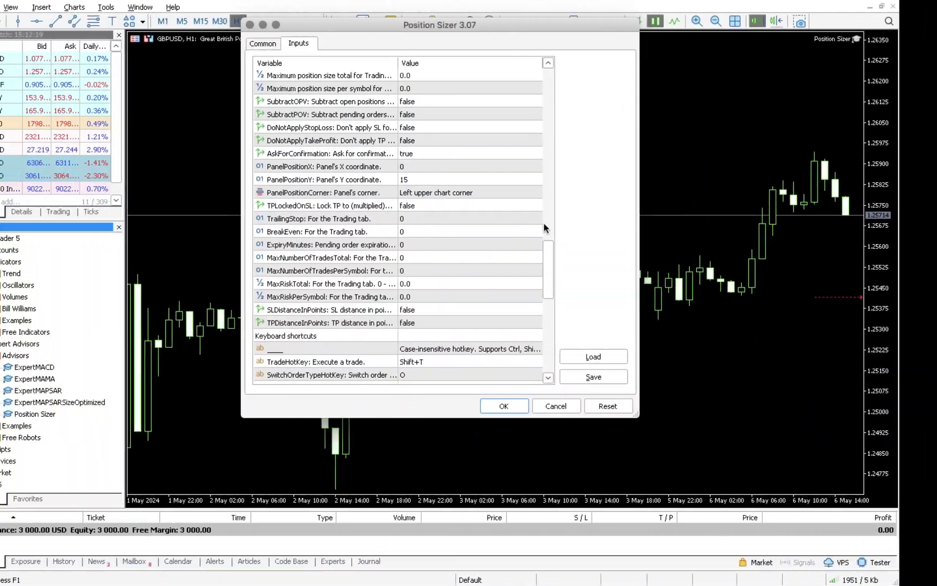
pyautogui.scroll(-10, 442, 259)
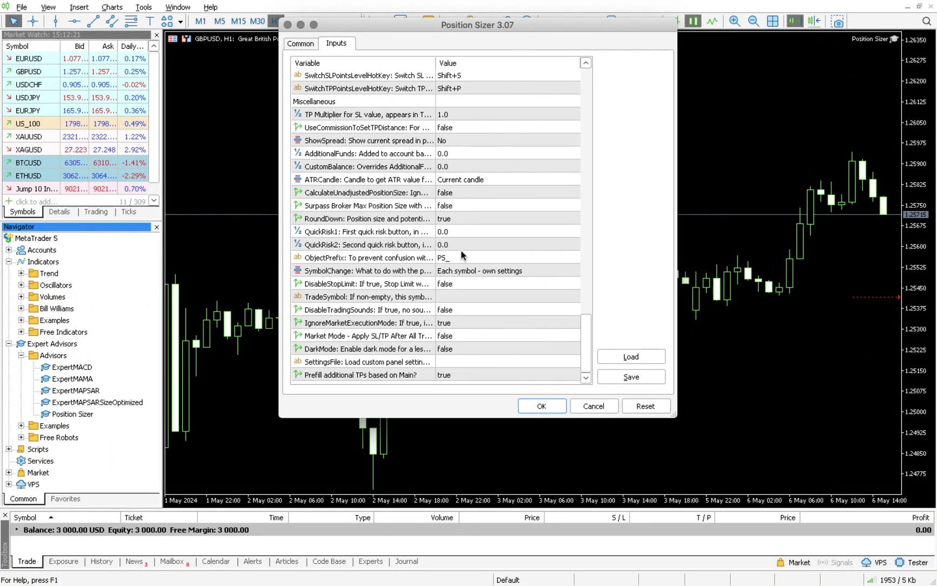
pyautogui.scroll(10, 455, 257)
pyautogui.scroll(-7, 445, 263)
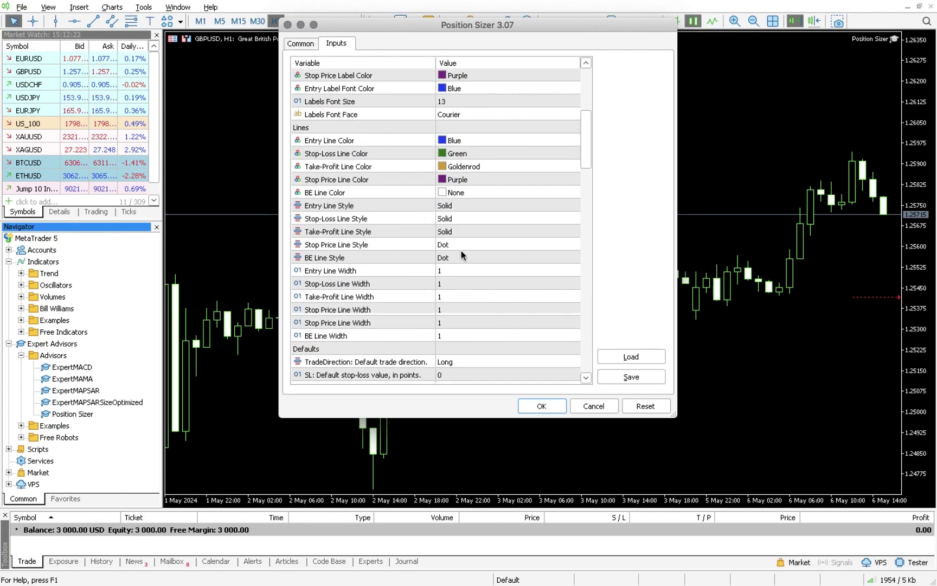
pyautogui.scroll(7, 432, 268)
pyautogui.scroll(-4, 450, 261)
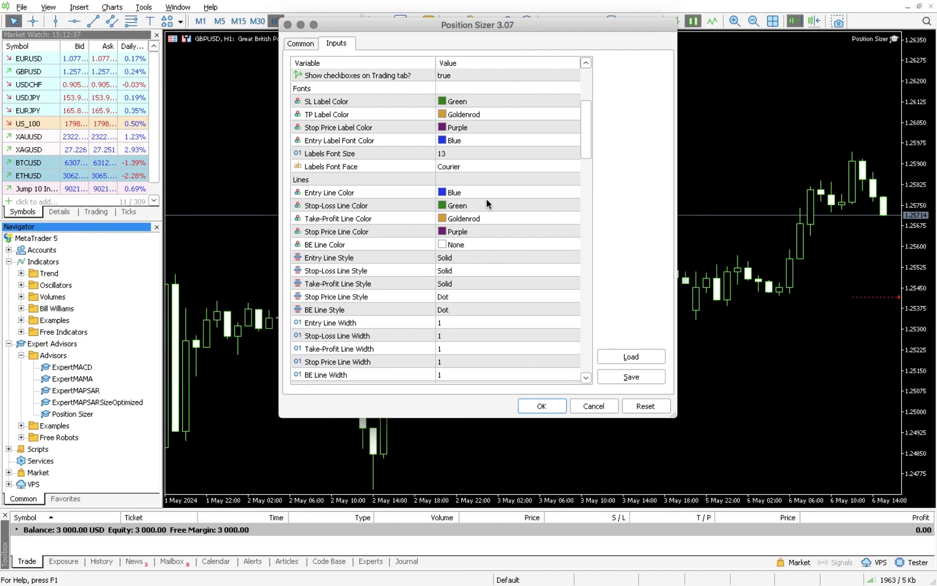
pyautogui.scroll(-10, 480, 234)
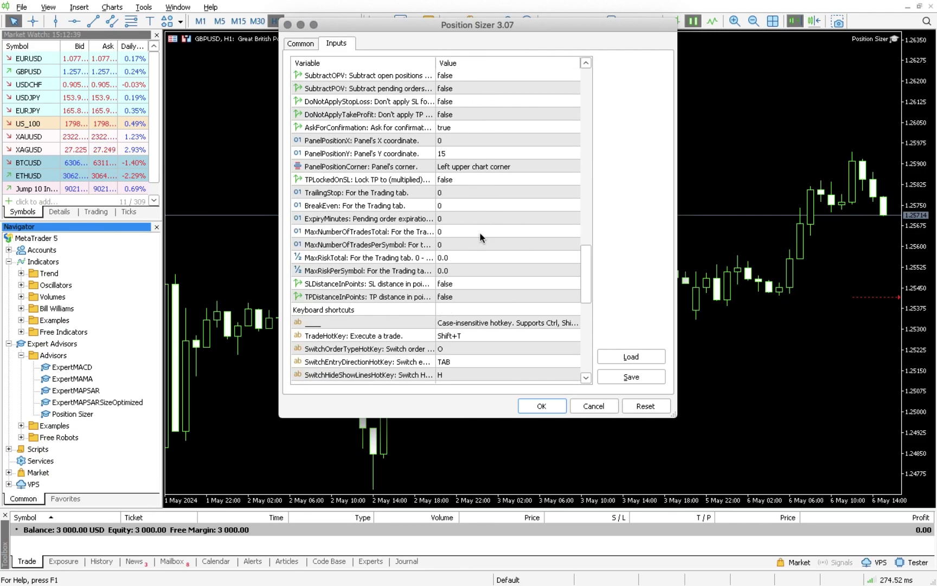
pyautogui.scroll(14, 480, 233)
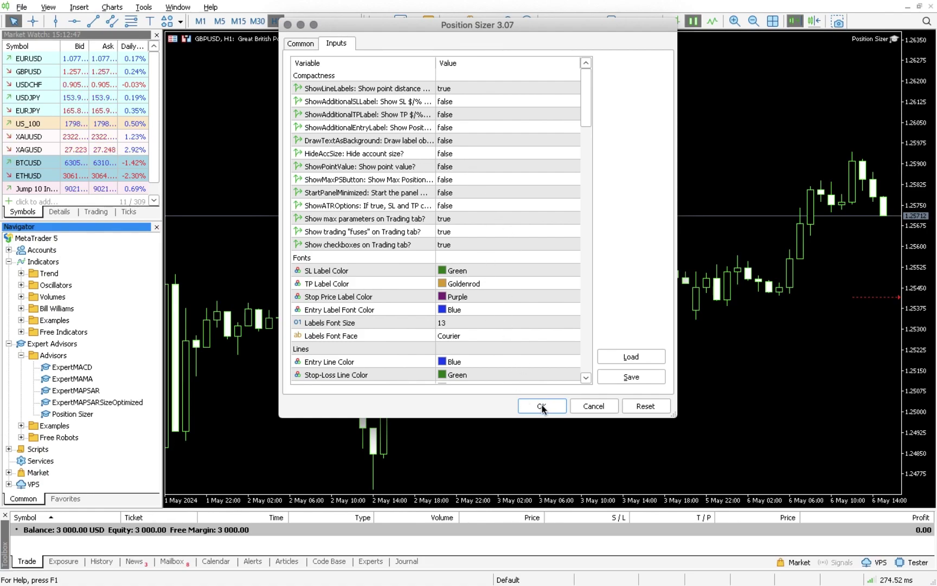
# Tick Allow Algo Trading on the Common tab and confirm to run Position Sizer 3.07.
pyautogui.click(307, 45)
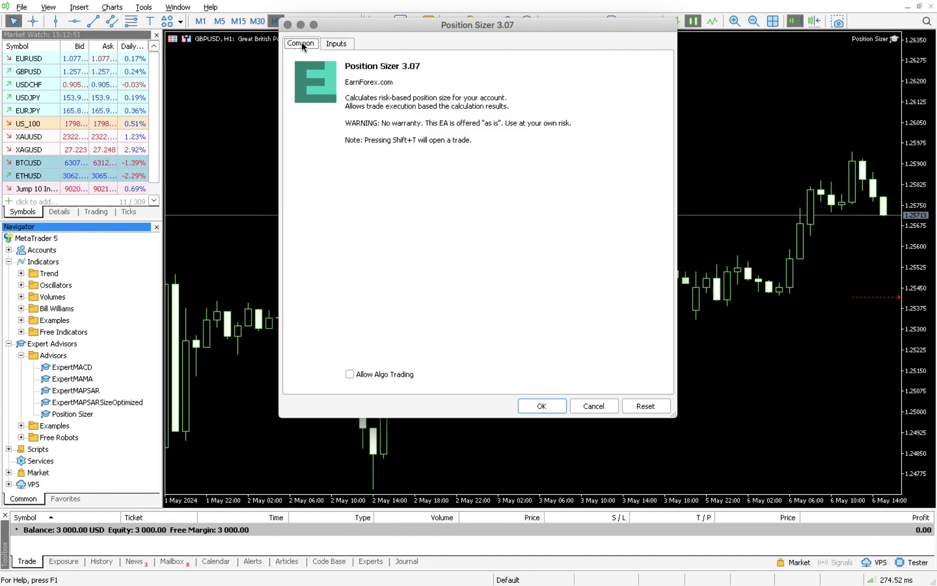
pyautogui.click(326, 44)
pyautogui.click(301, 43)
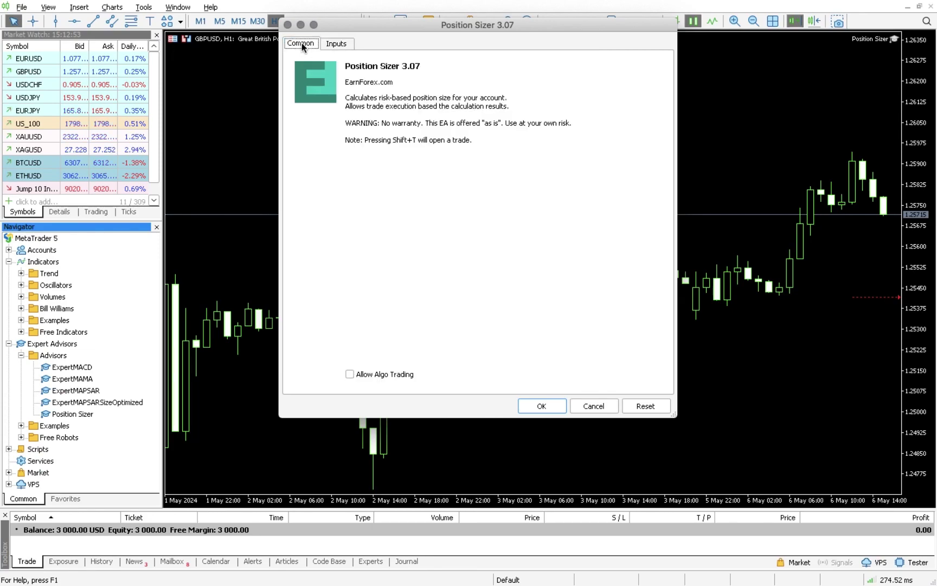
pyautogui.click(350, 374)
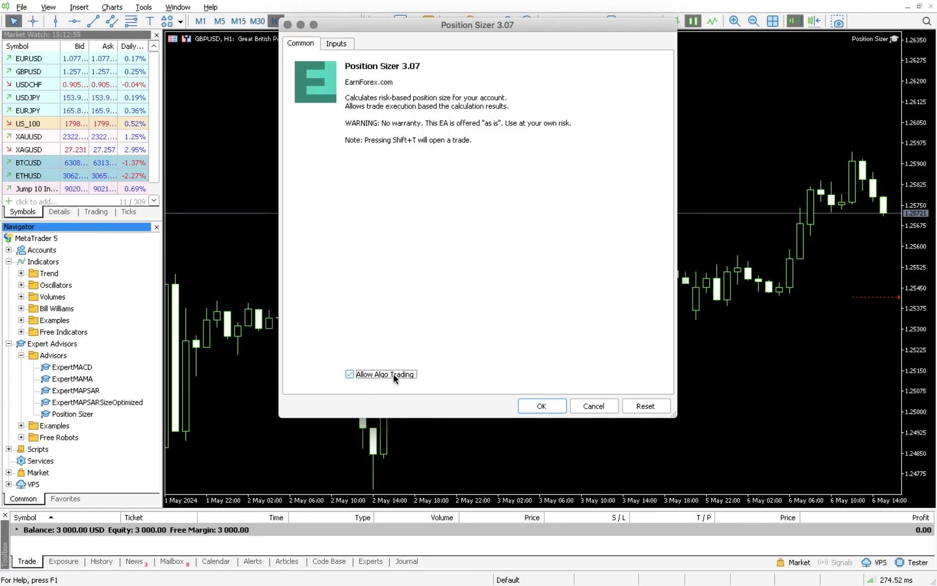
pyautogui.click(336, 44)
pyautogui.click(557, 405)
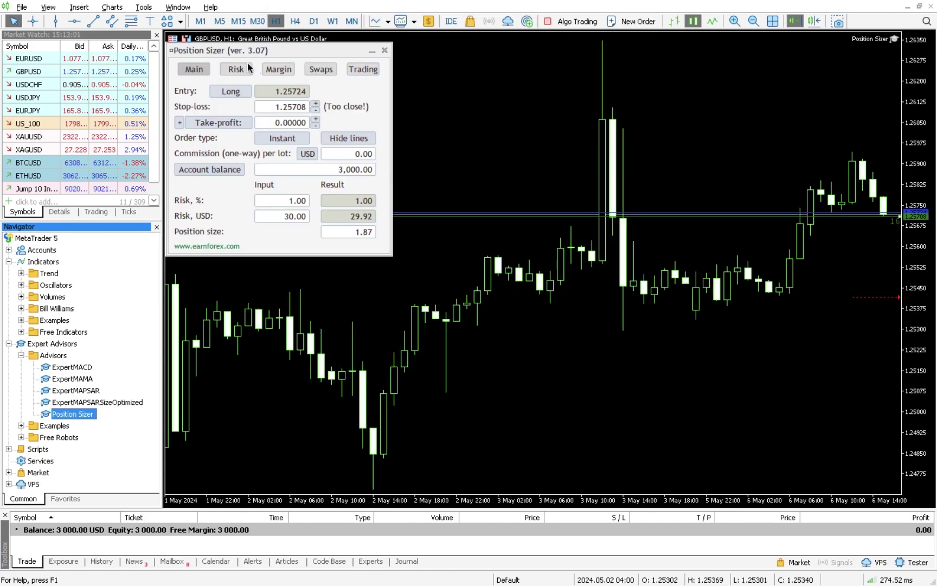
# Move the panel to the chart centre, commit 30.00 USD risk, and switch Instant to Pending.
pyautogui.moveTo(303, 46); pyautogui.dragTo(549, 113)
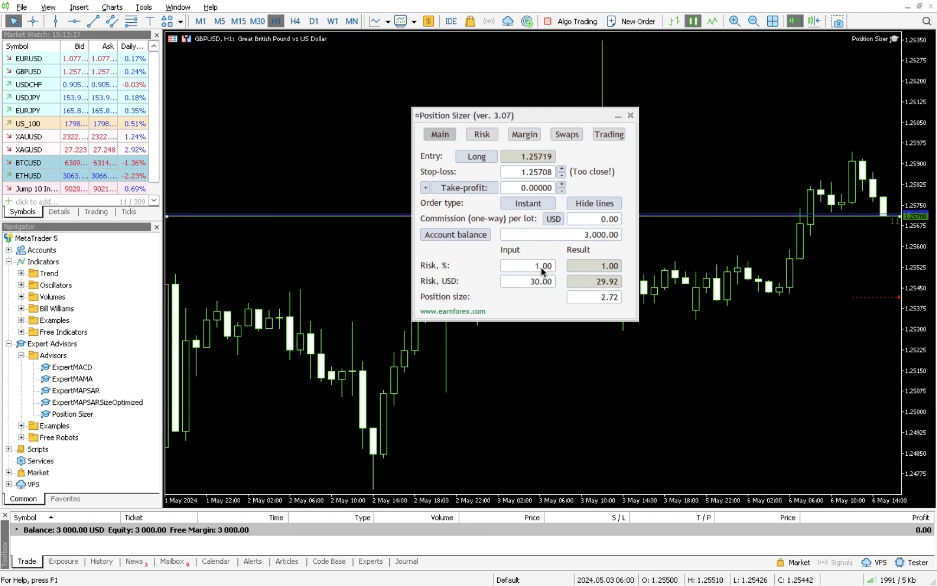
pyautogui.click(530, 281)
pyautogui.press('Return')
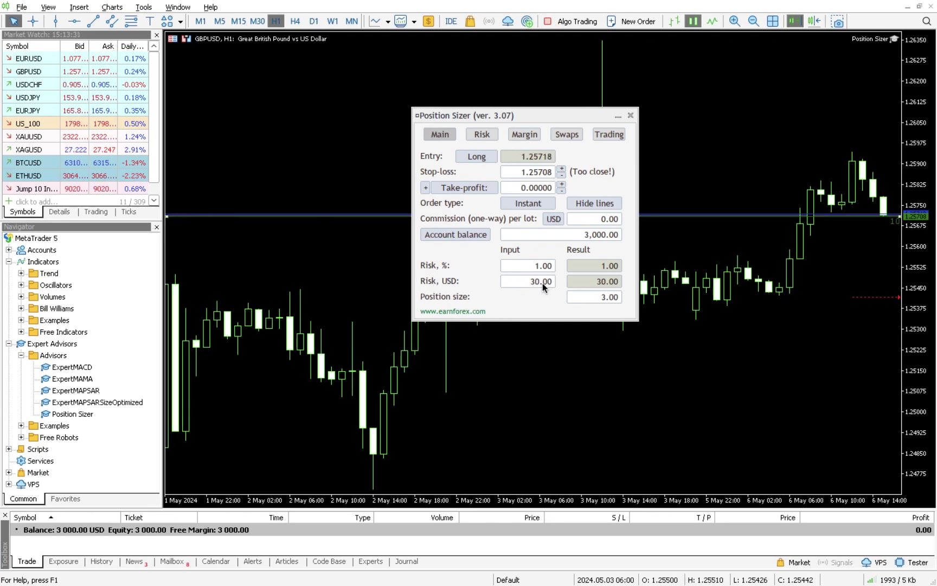
pyautogui.click(532, 207)
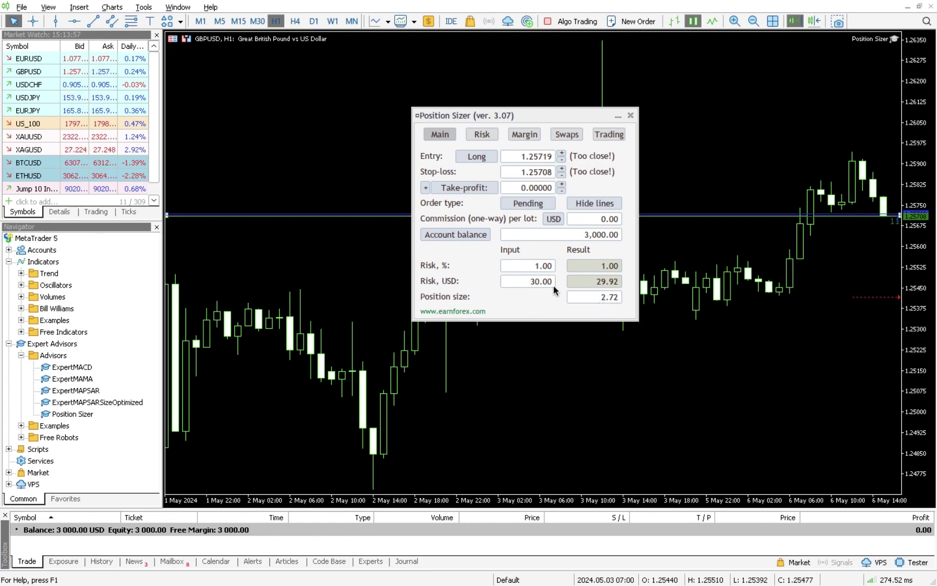
# Drag the stop-loss above entry to 1.25785 for a short, finishing with Risk % at 1.
pyautogui.doubleClick(533, 266)
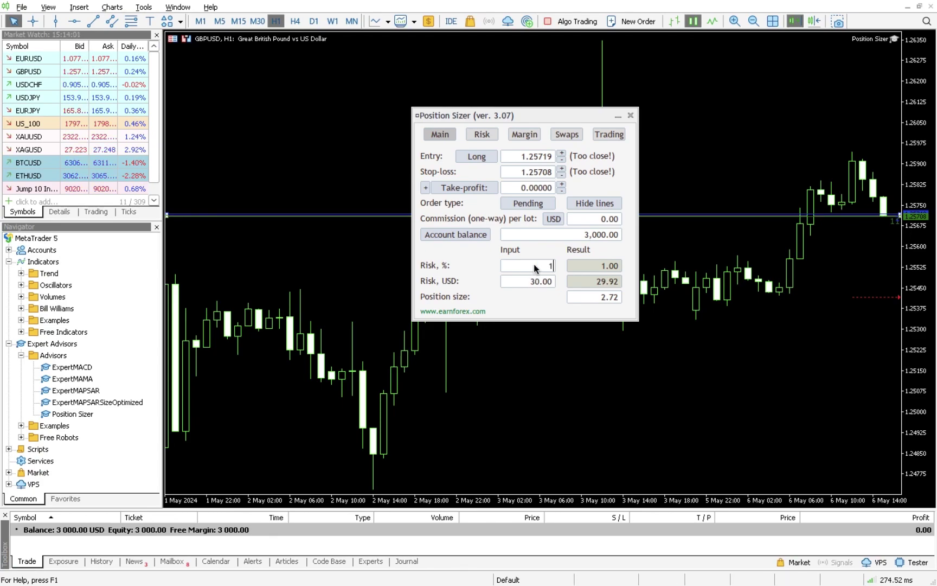
pyautogui.write('10')
pyautogui.press('Return')
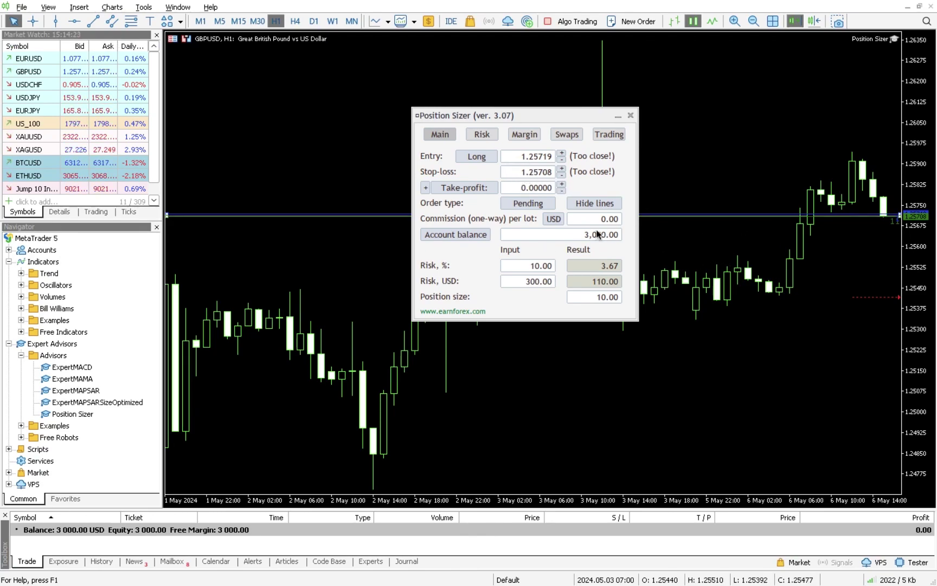
pyautogui.moveTo(782, 218); pyautogui.dragTo(752, 195)
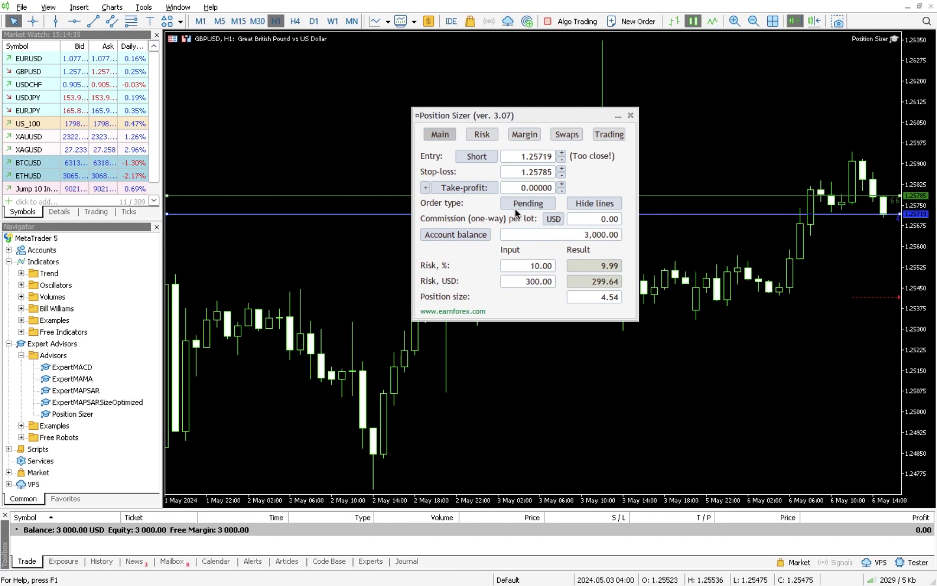
pyautogui.doubleClick(538, 266)
pyautogui.write('1')
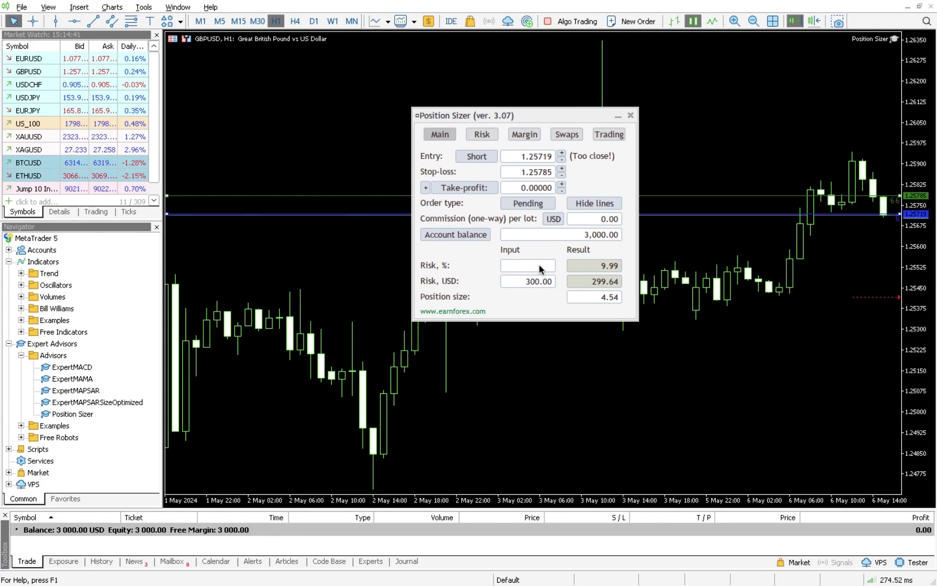
pyautogui.press('Return')
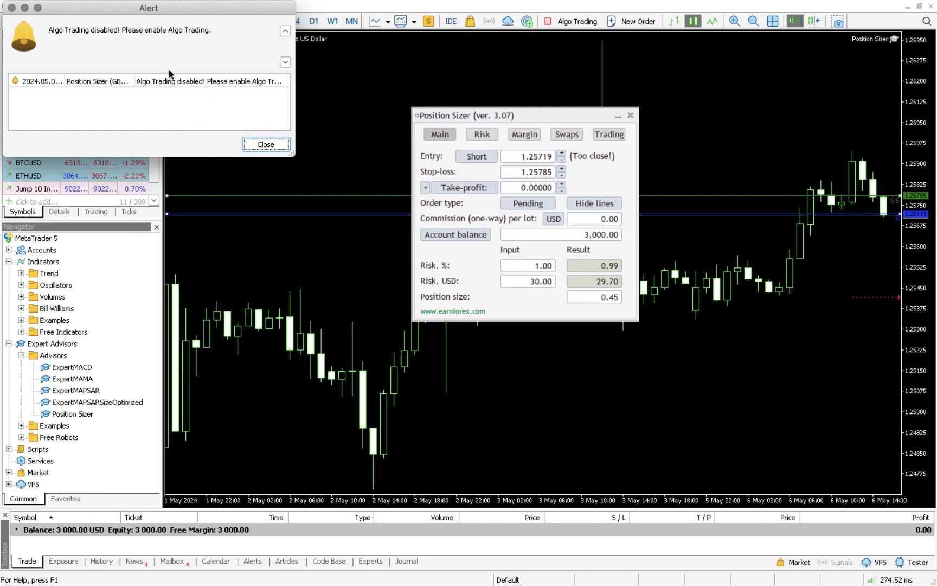
# Close the 'Algo Trading disabled' alert and turn the Algo Trading toolbar button on.
pyautogui.click(11, 8)
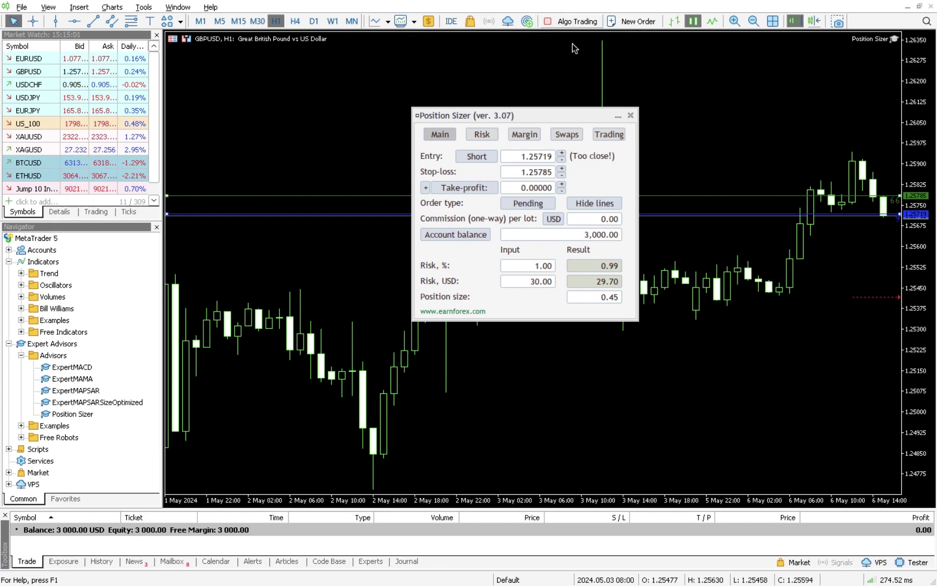
pyautogui.click(565, 25)
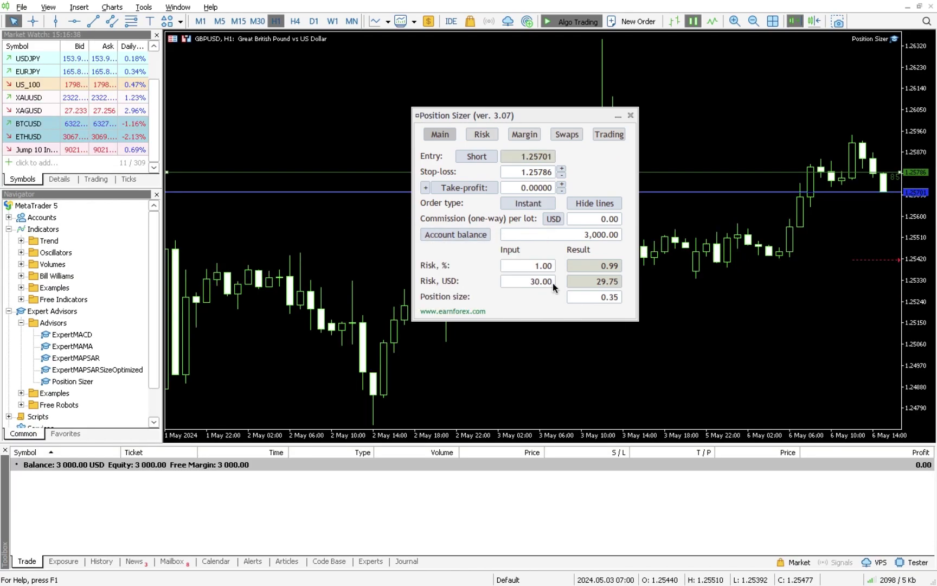
# Place and confirm two Shift+T sells, 0.36 and 0.37 lots, with stop-loss 1.25786.
pyautogui.hotkey('shift', 't')
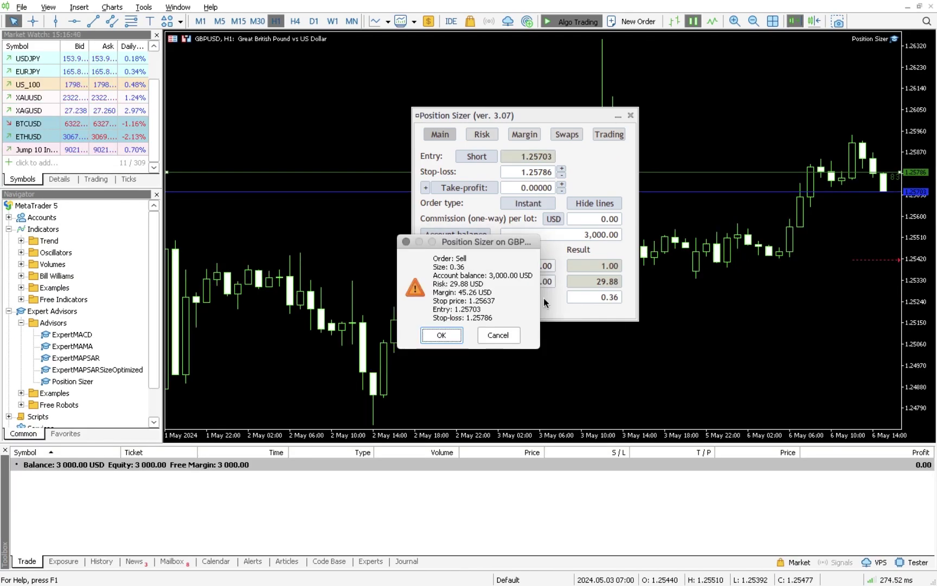
pyautogui.click(432, 335)
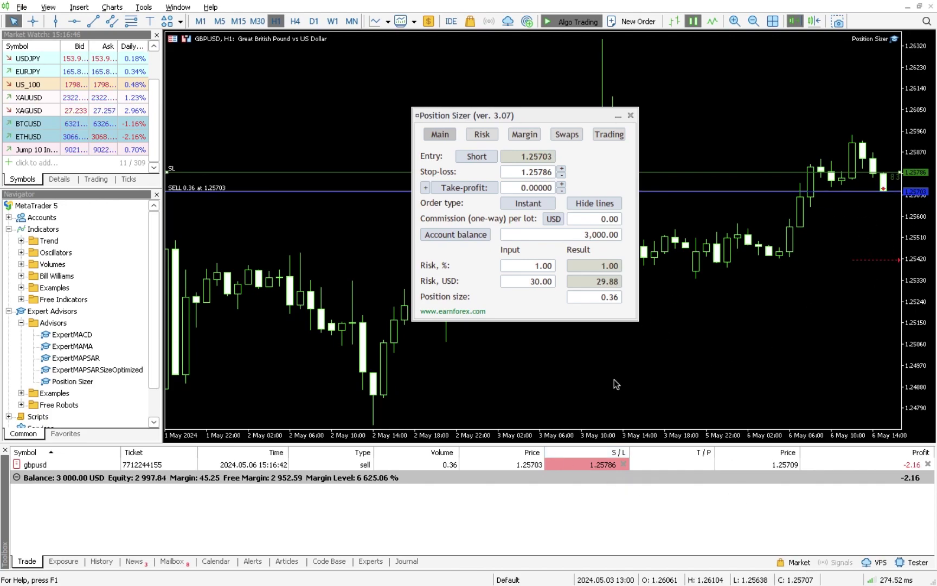
pyautogui.hotkey('shift', 't')
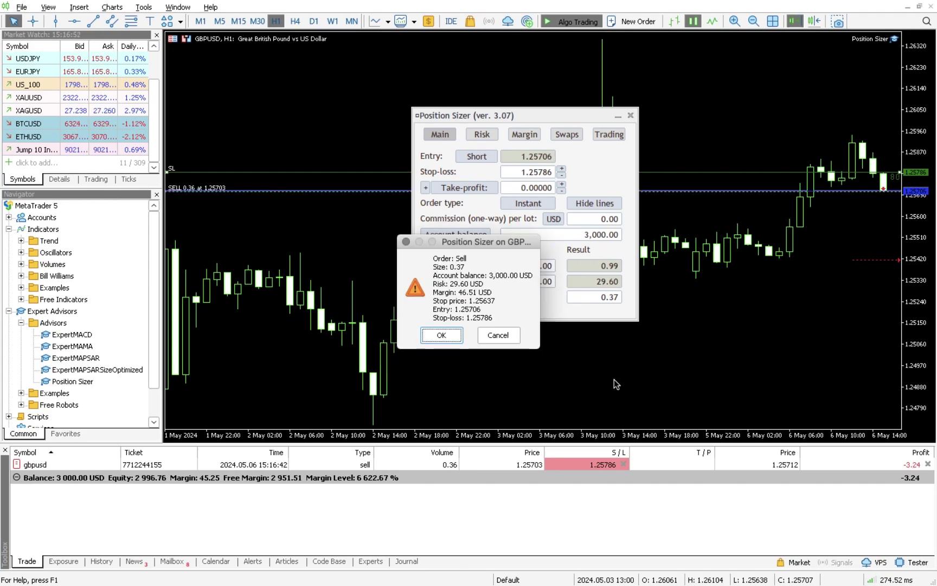
pyautogui.press('Return')
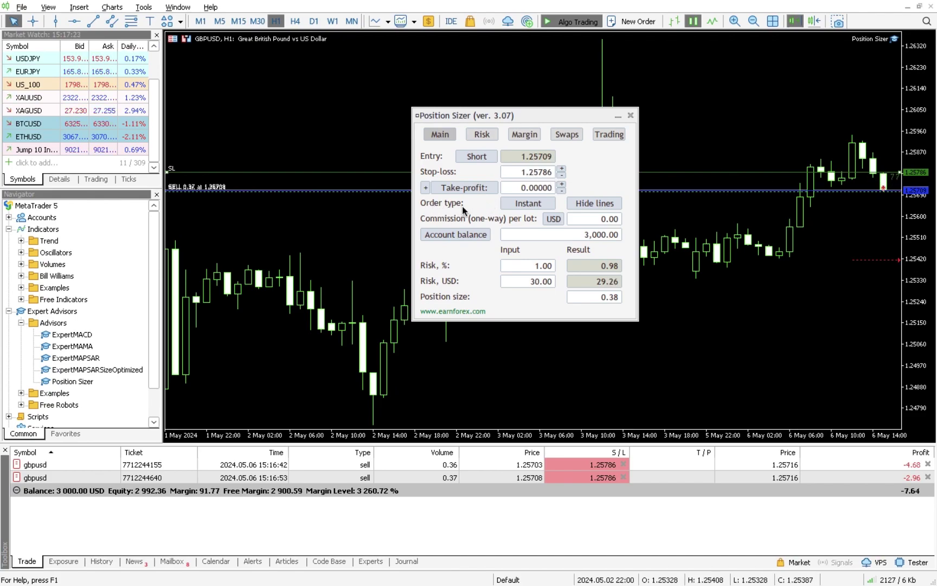
pyautogui.click(595, 204)
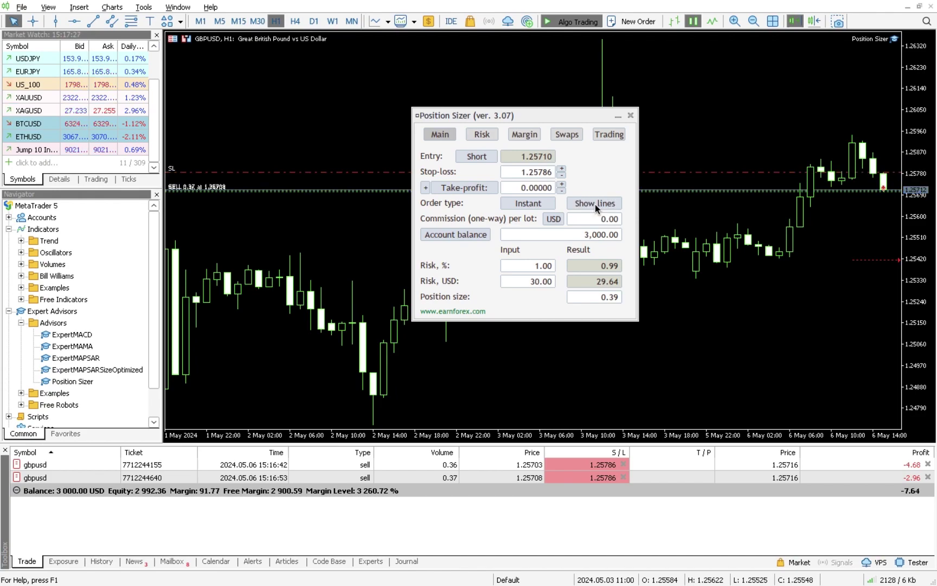
pyautogui.click(596, 204)
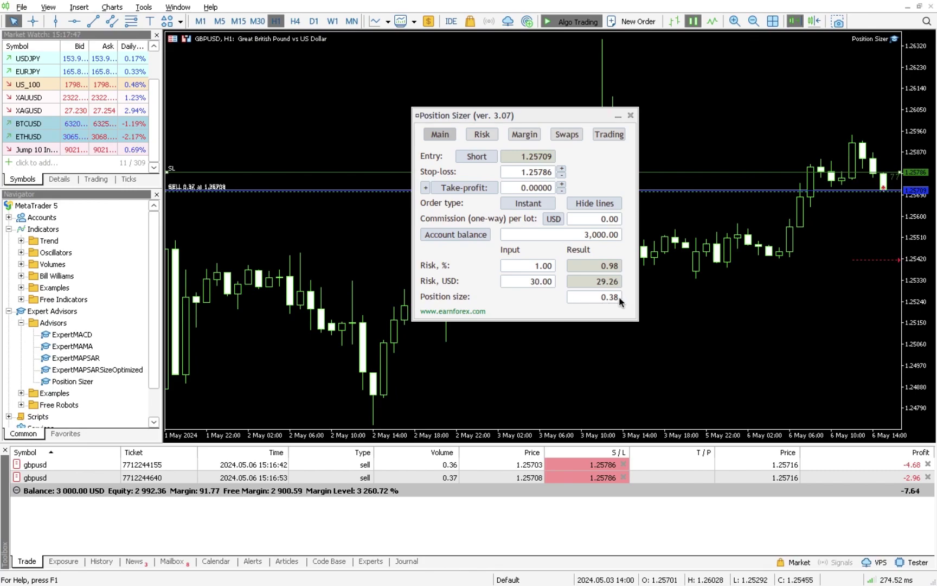
pyautogui.doubleClick(541, 266)
pyautogui.write('5')
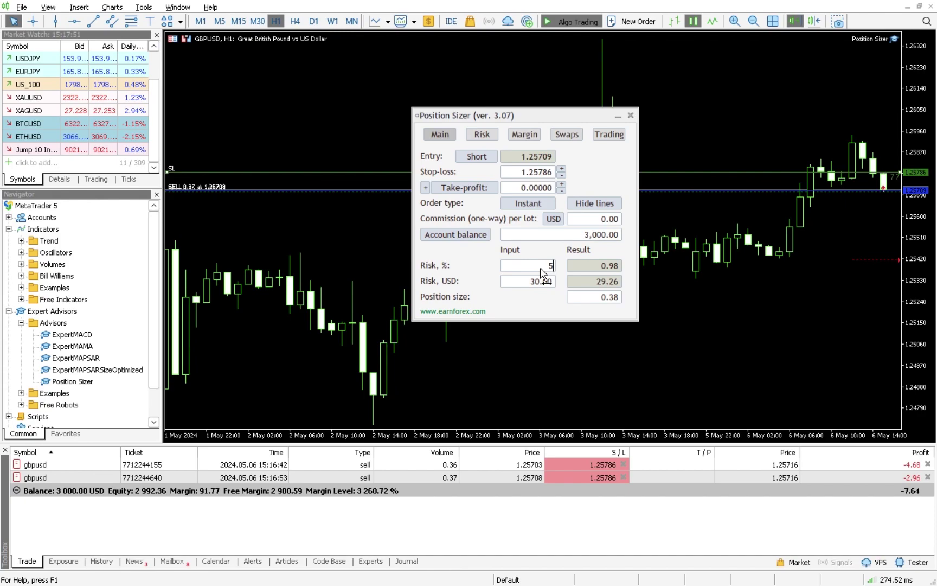
pyautogui.click(549, 307)
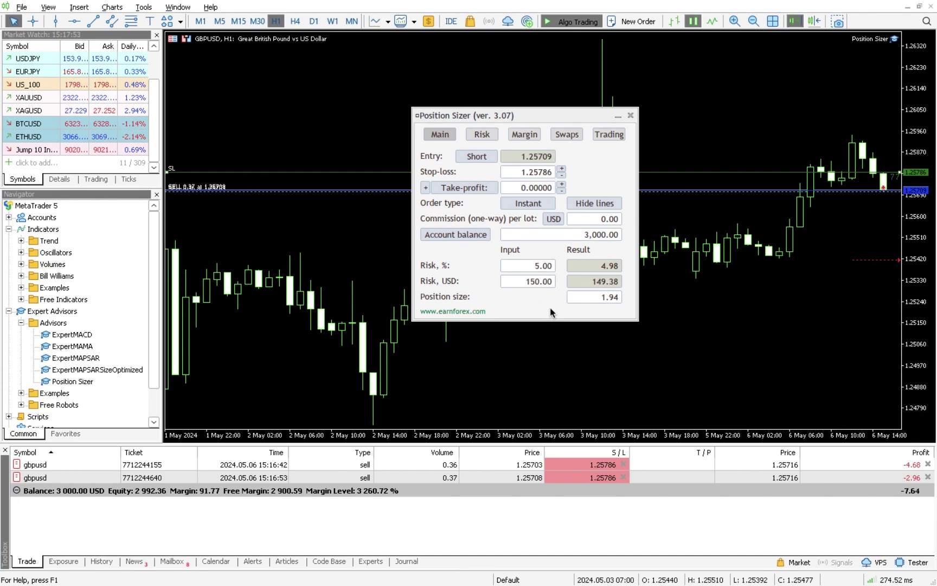
pyautogui.doubleClick(542, 266)
pyautogui.write('1')
pyautogui.click(559, 297)
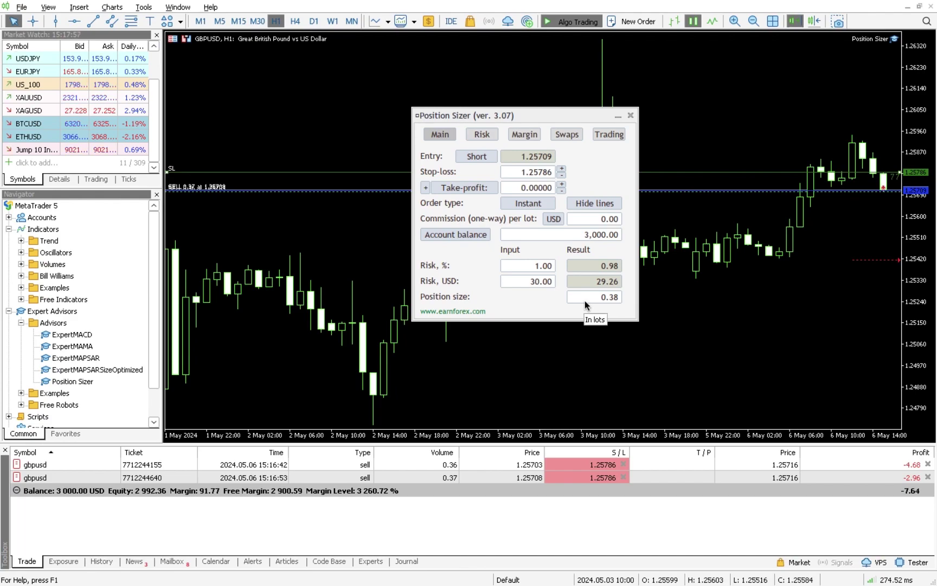
pyautogui.hotkey('shift', 't')
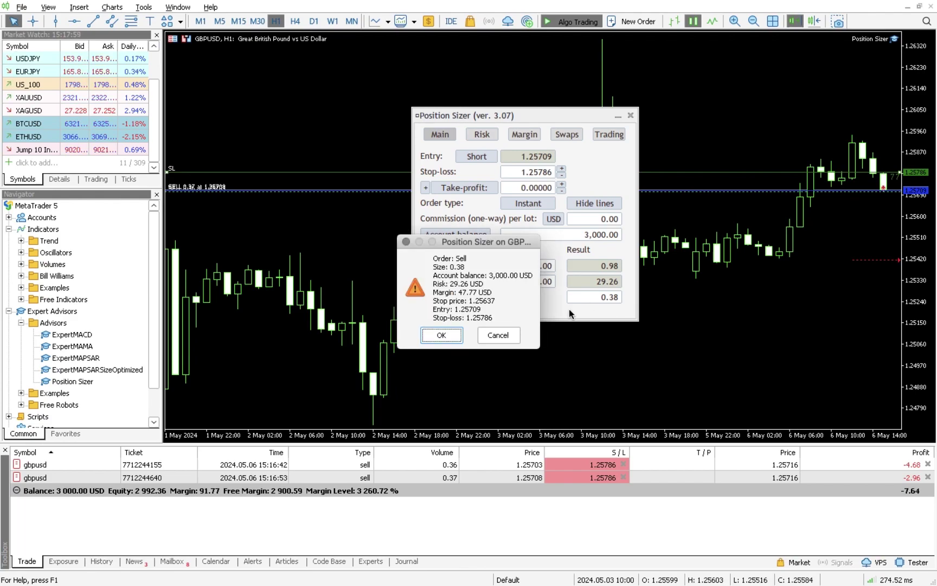
pyautogui.click(498, 335)
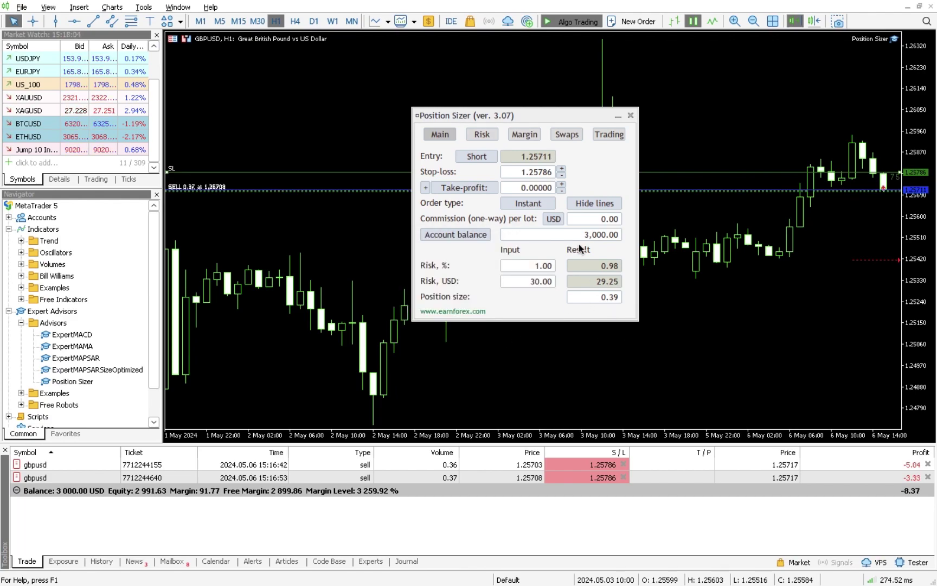